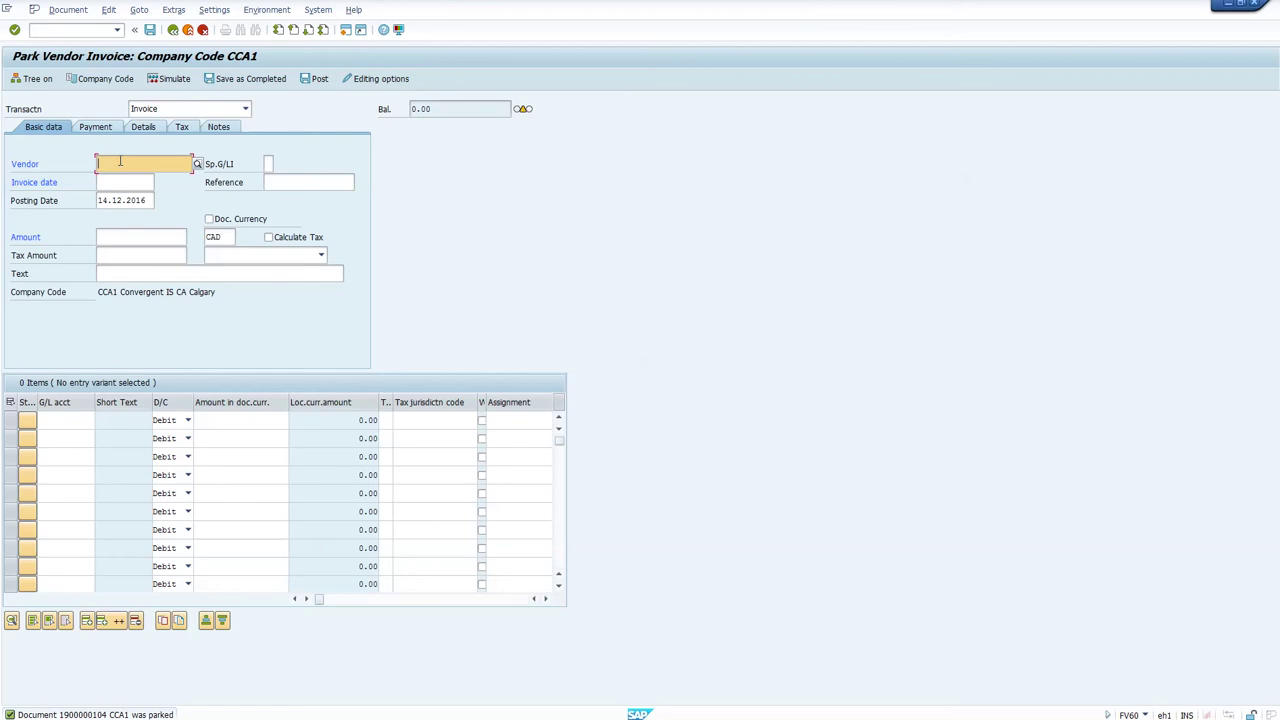
Step: Enter the vendor number in the parked invoice's basic data and set the invoice date to 14.12.2016
{"action": "left_click", "coordinate": [120, 161]}
{"action": "left_click", "coordinate": [126, 178]}
{"action": "left_click", "coordinate": [125, 182]}
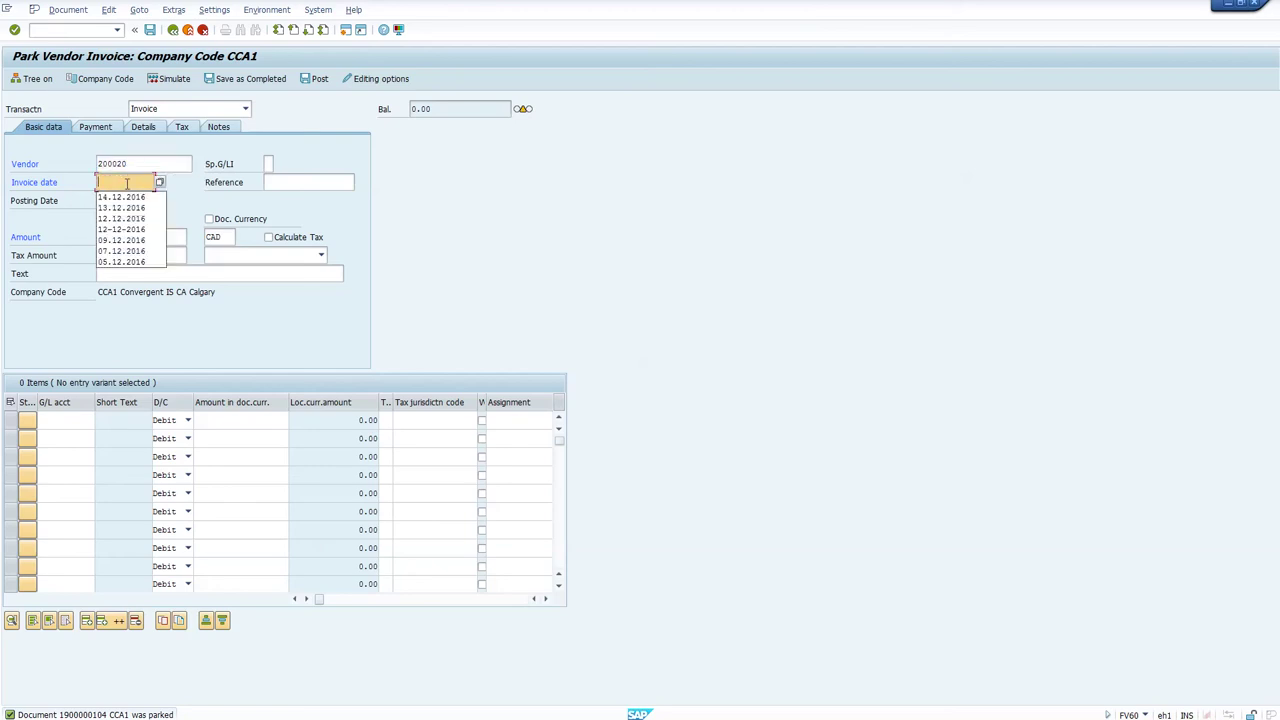
{"action": "left_click", "coordinate": [131, 198]}
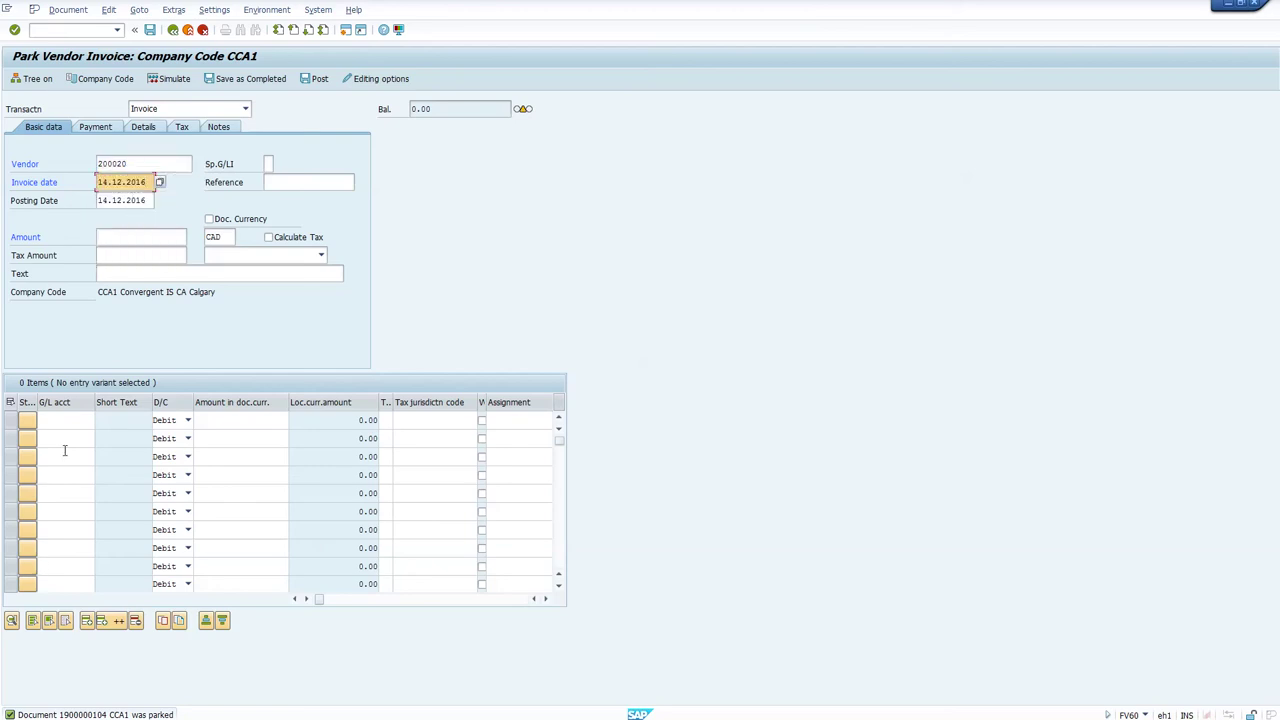
Step: Add a debit line item for G/L account 682000 with an amount of 77, and set the invoice amount to 77
{"action": "left_click", "coordinate": [71, 420]}
{"action": "left_click", "coordinate": [60, 430]}
{"action": "left_click", "coordinate": [238, 419]}
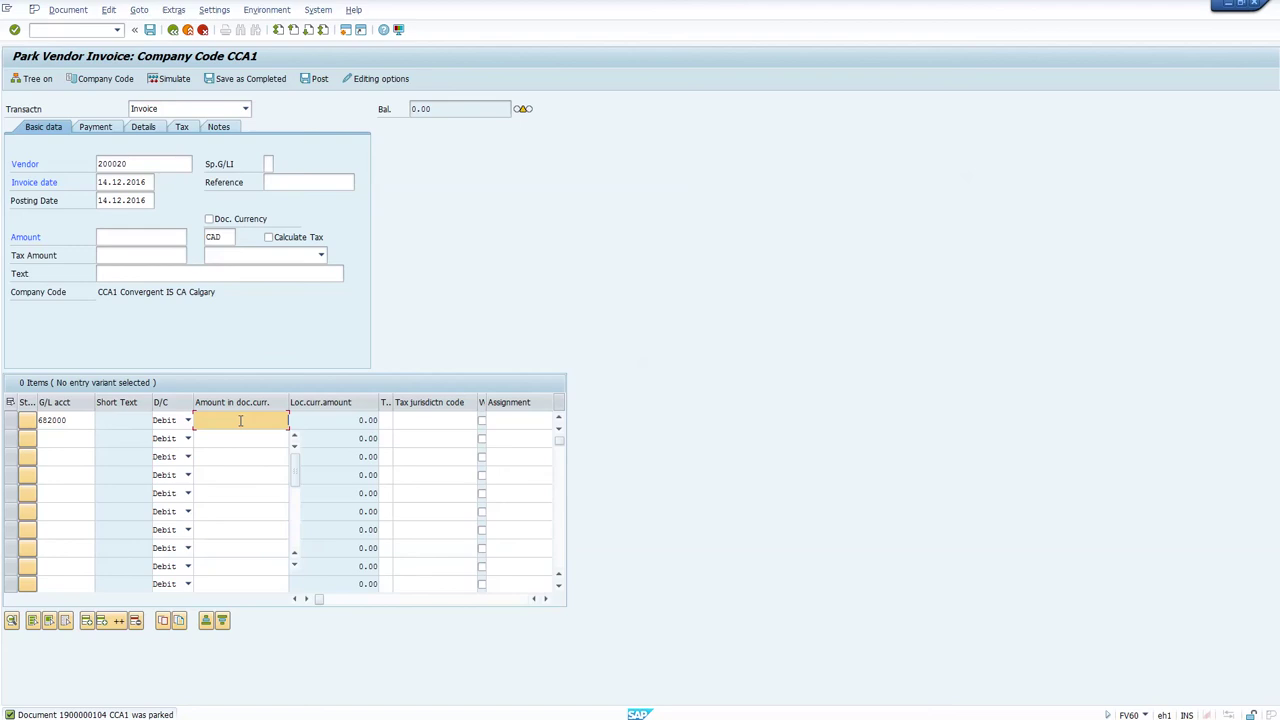
{"action": "left_click", "coordinate": [238, 437]}
{"action": "left_click", "coordinate": [147, 240]}
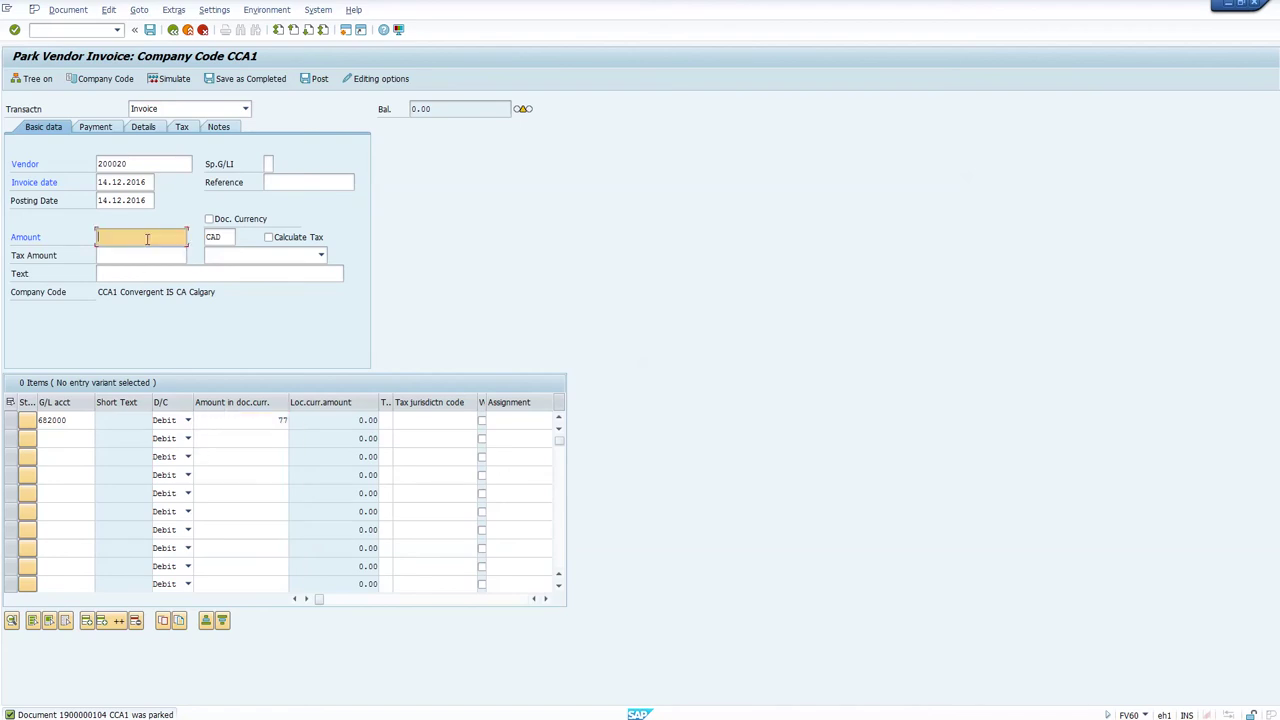
{"action": "type", "text": "77"}
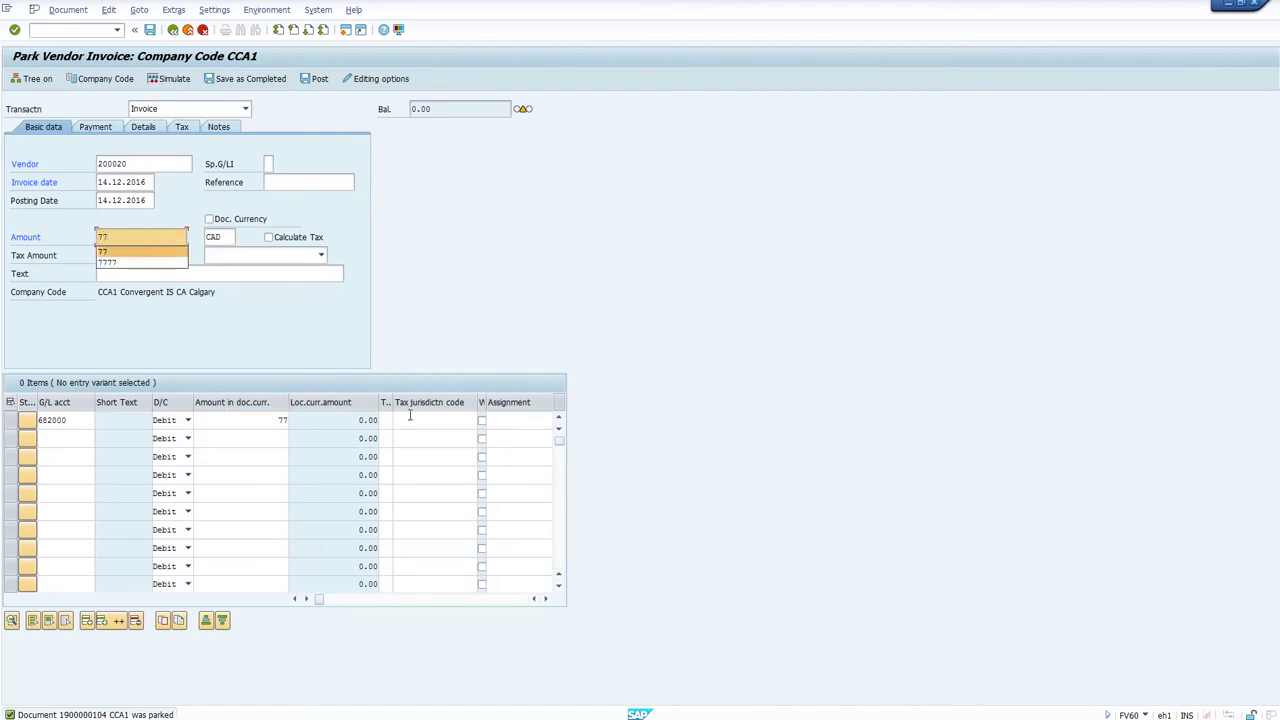
Step: Assign tax code I0 and tax jurisdiction code CAAB to the first line item
{"action": "left_click", "coordinate": [391, 420]}
{"action": "left_click", "coordinate": [392, 437]}
{"action": "left_click", "coordinate": [425, 437]}
Step: Assign cost center CALGARY to the first line item and park the invoice
{"action": "key", "text": "Tab"}
{"action": "key", "text": "Tab"}
{"action": "key", "text": "Tab"}
{"action": "key", "text": "Tab"}
{"action": "key", "text": "Tab"}
{"action": "key", "text": "Tab"}
{"action": "key", "text": "Tab"}
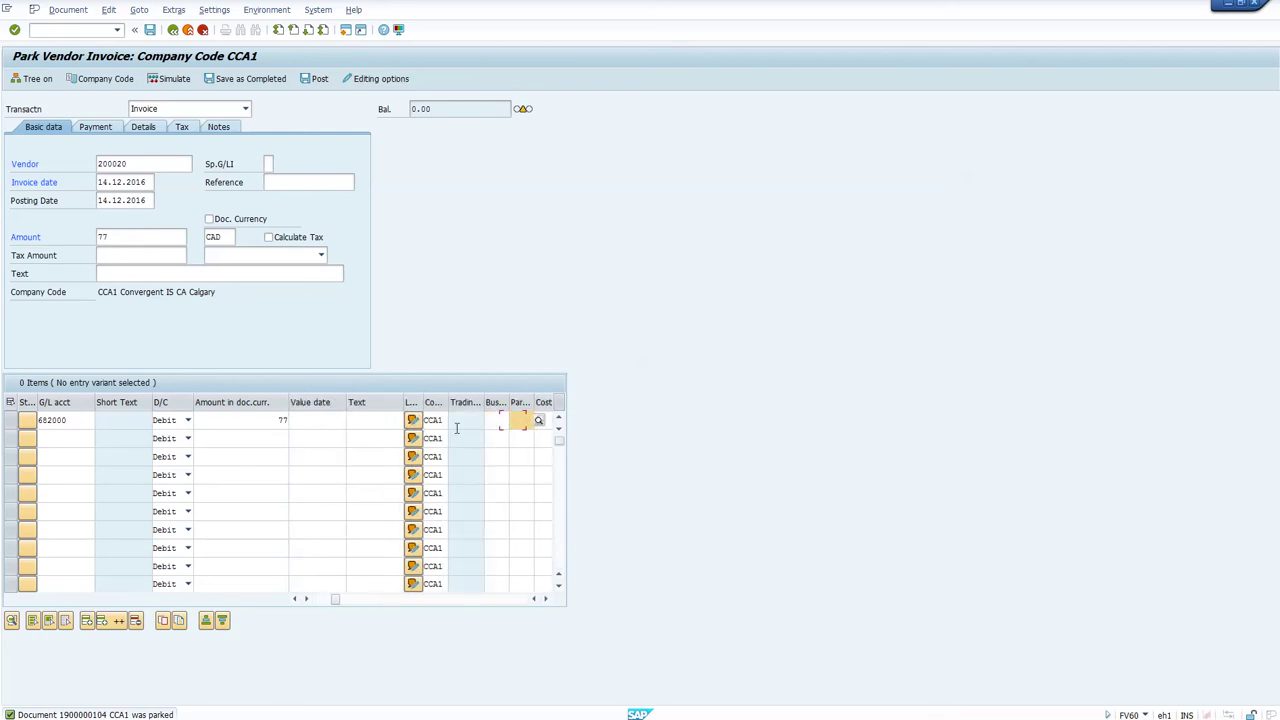
{"action": "left_click", "coordinate": [455, 423]}
{"action": "left_click", "coordinate": [455, 436]}
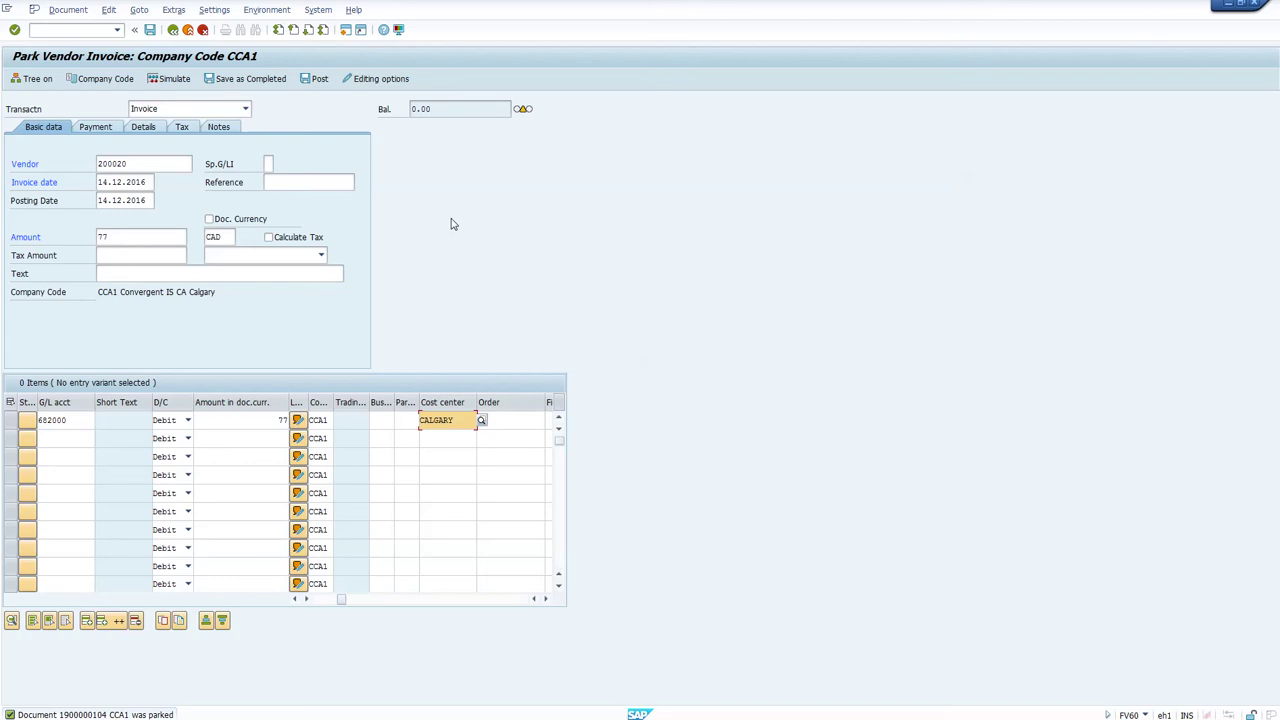
{"action": "left_click", "coordinate": [150, 31]}
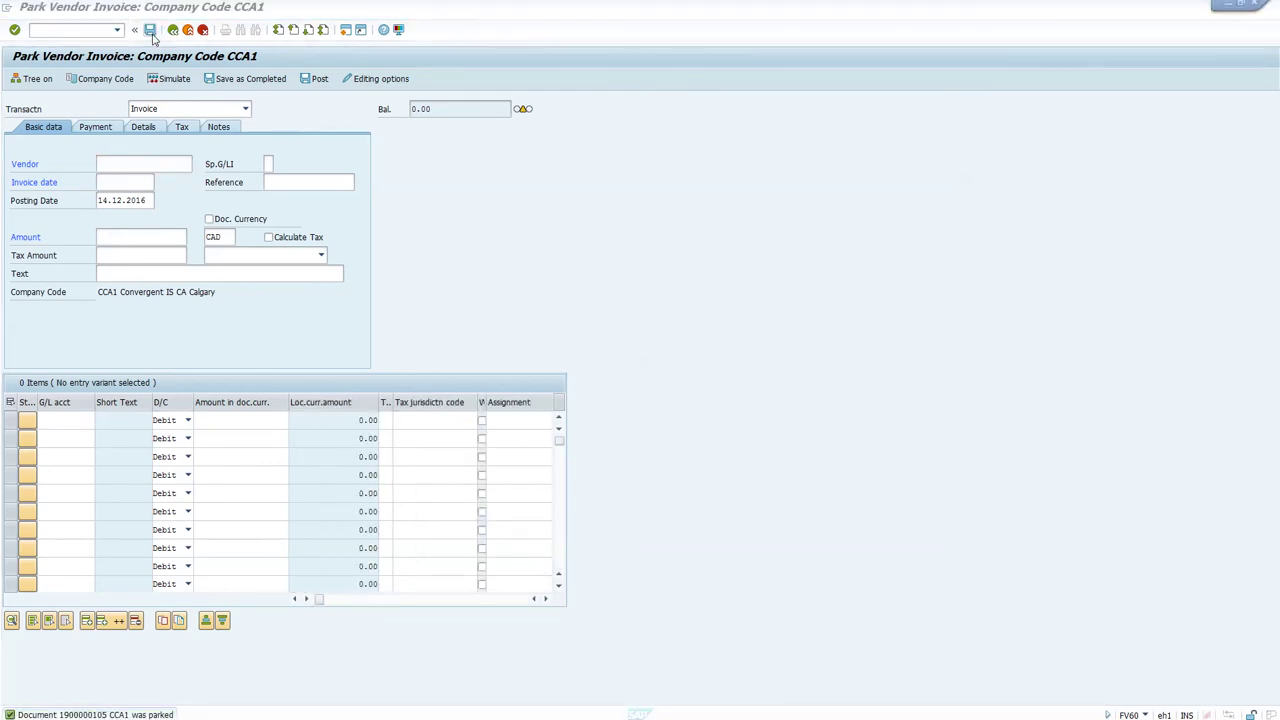
Step: Switch to the Business Workplace, refresh the workflow inbox, and open and release the newest amount-release work item
{"action": "key", "text": "alt+Tab"}
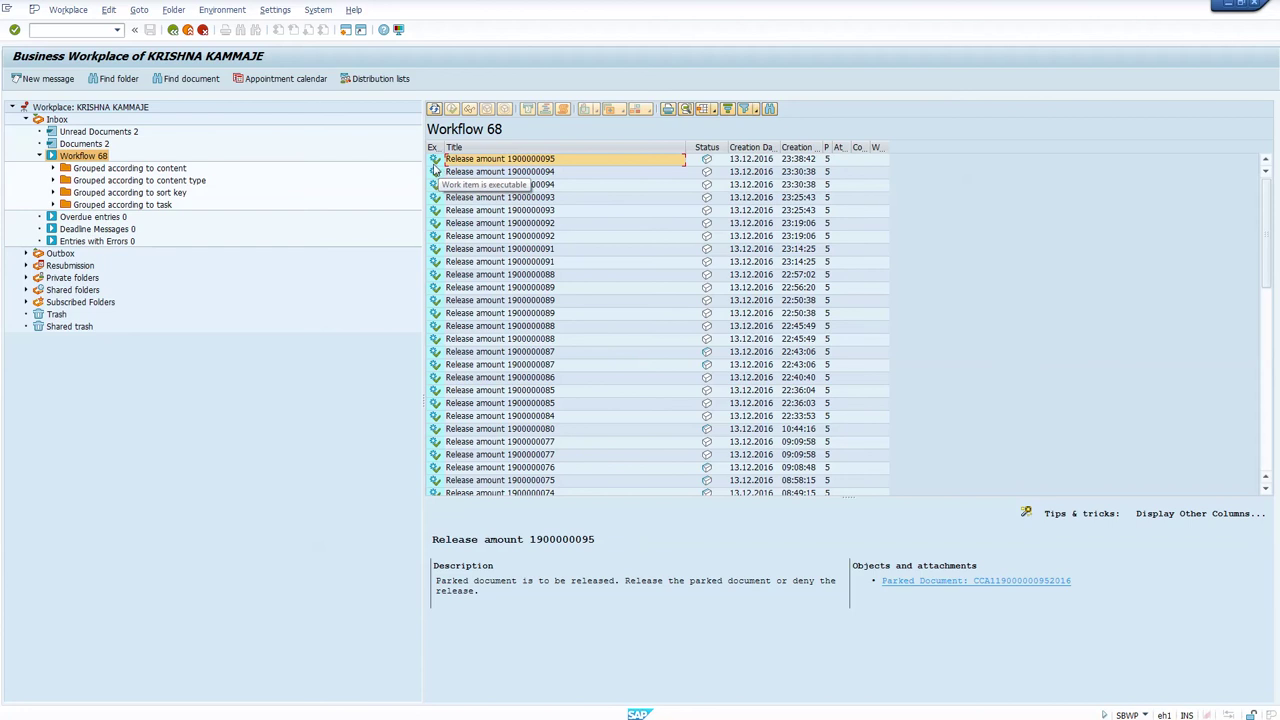
{"action": "left_click", "coordinate": [435, 109]}
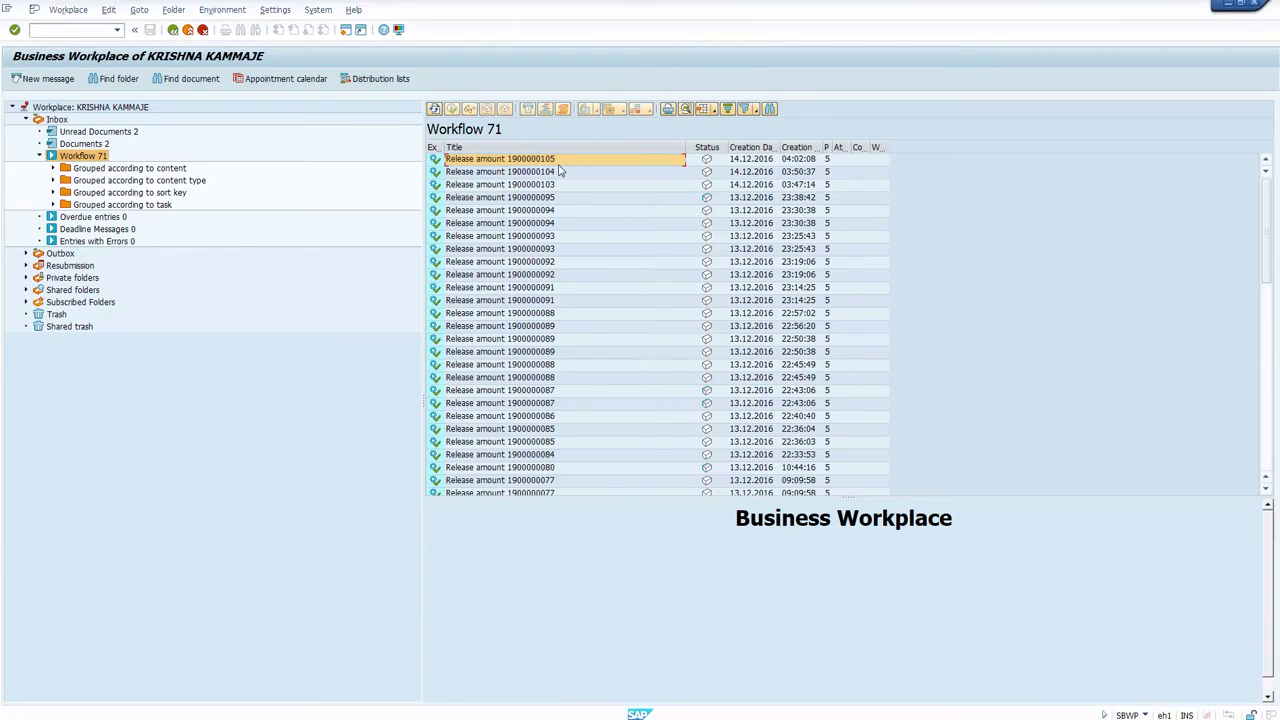
{"action": "left_click", "coordinate": [550, 162]}
{"action": "double_click", "coordinate": [549, 168]}
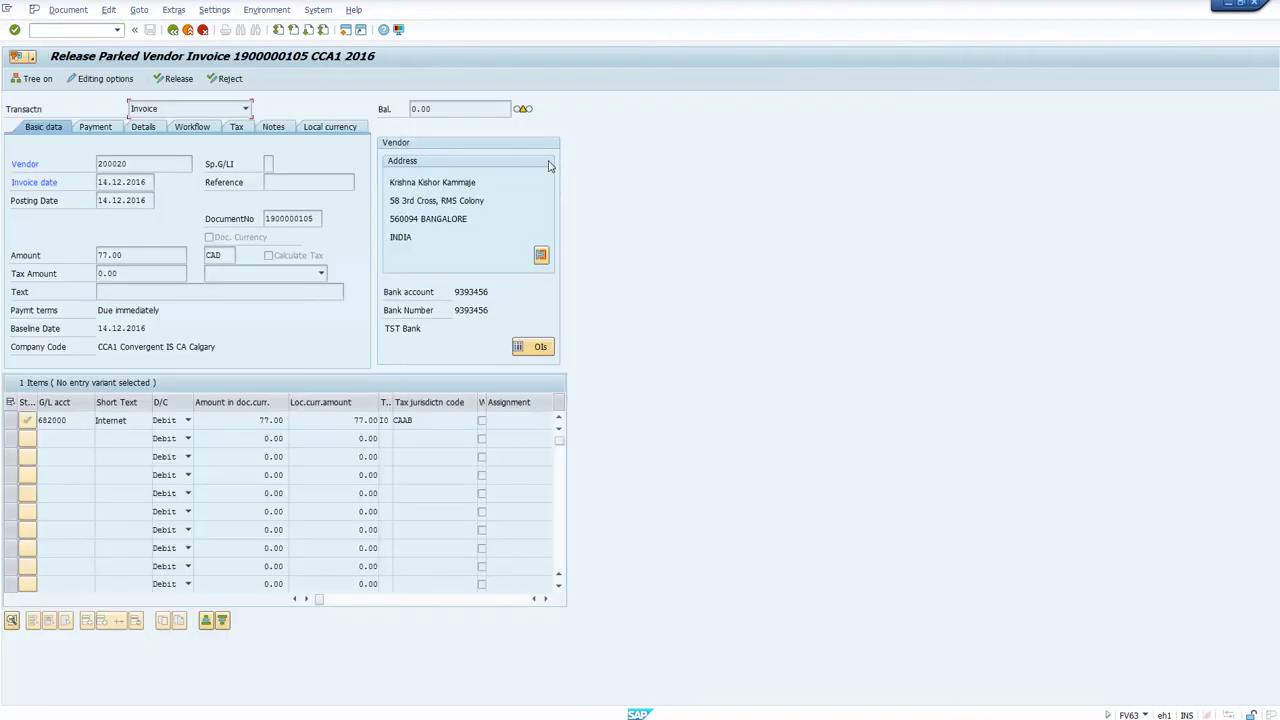
{"action": "left_click", "coordinate": [181, 79]}
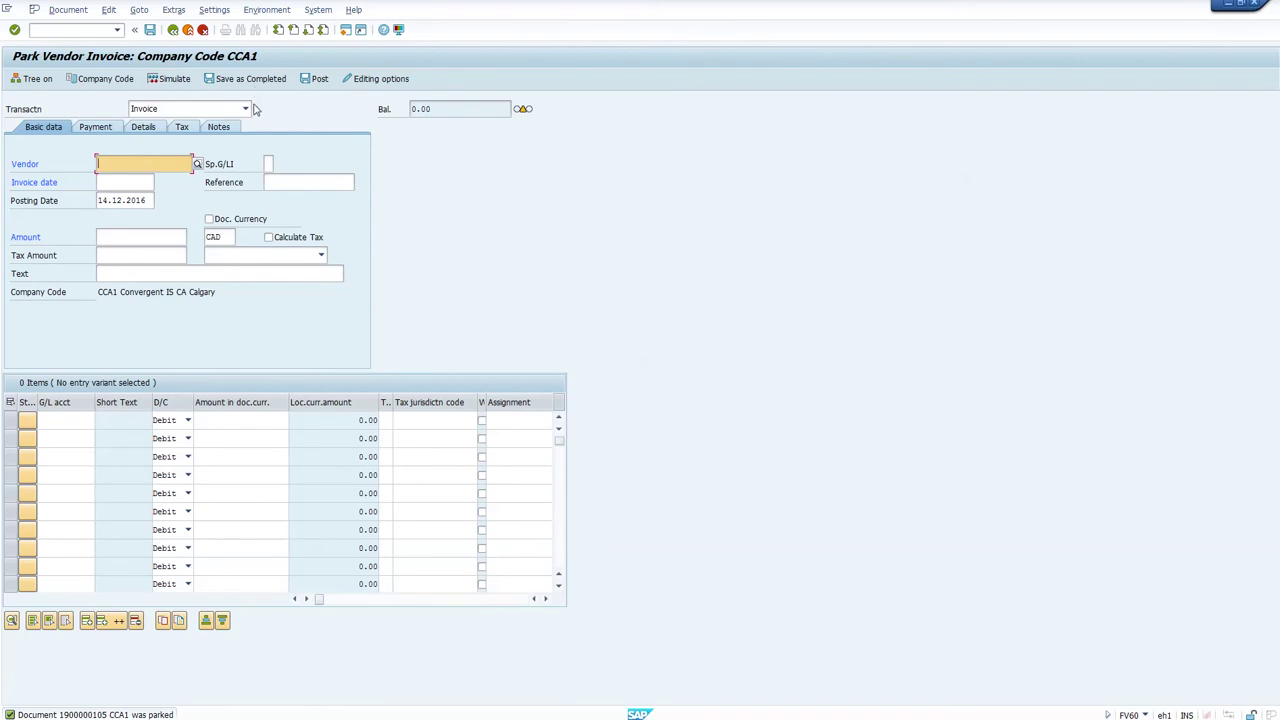
Step: Select the newly parked vendor invoice from the parked documents and open it for editing
{"action": "left_click", "coordinate": [76, 9]}
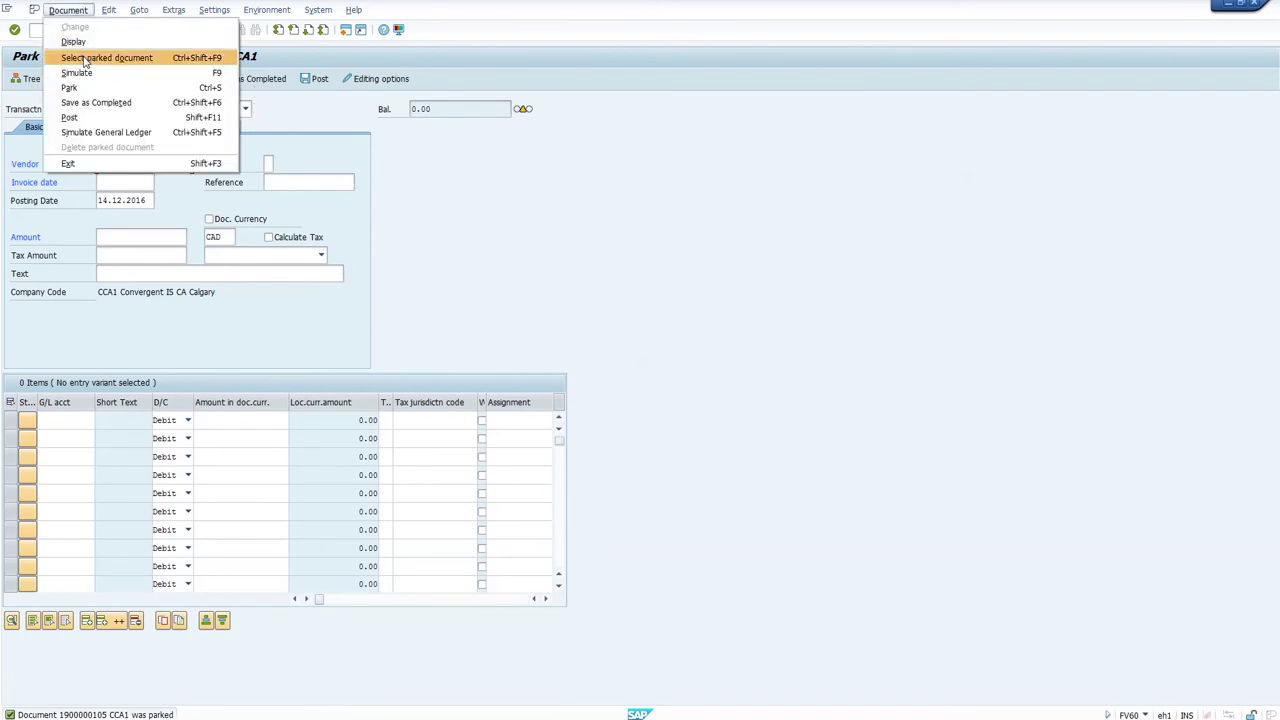
{"action": "left_click", "coordinate": [85, 59]}
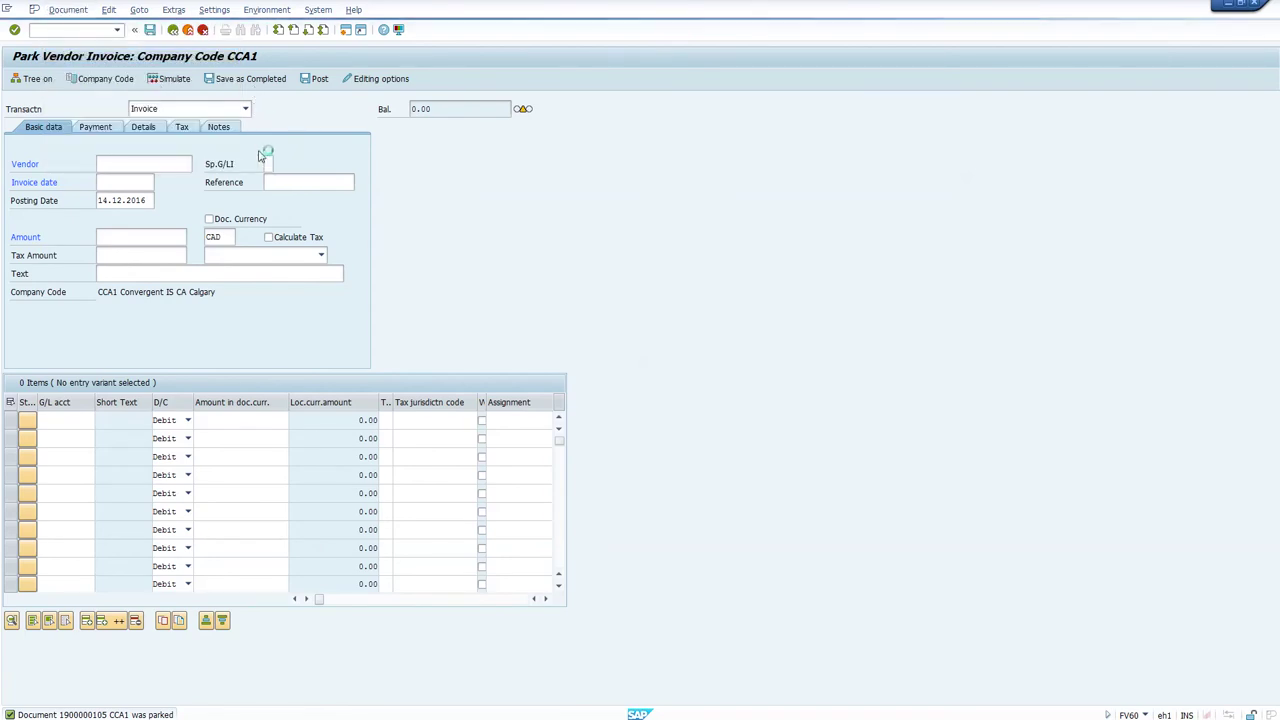
{"action": "left_click", "coordinate": [229, 428]}
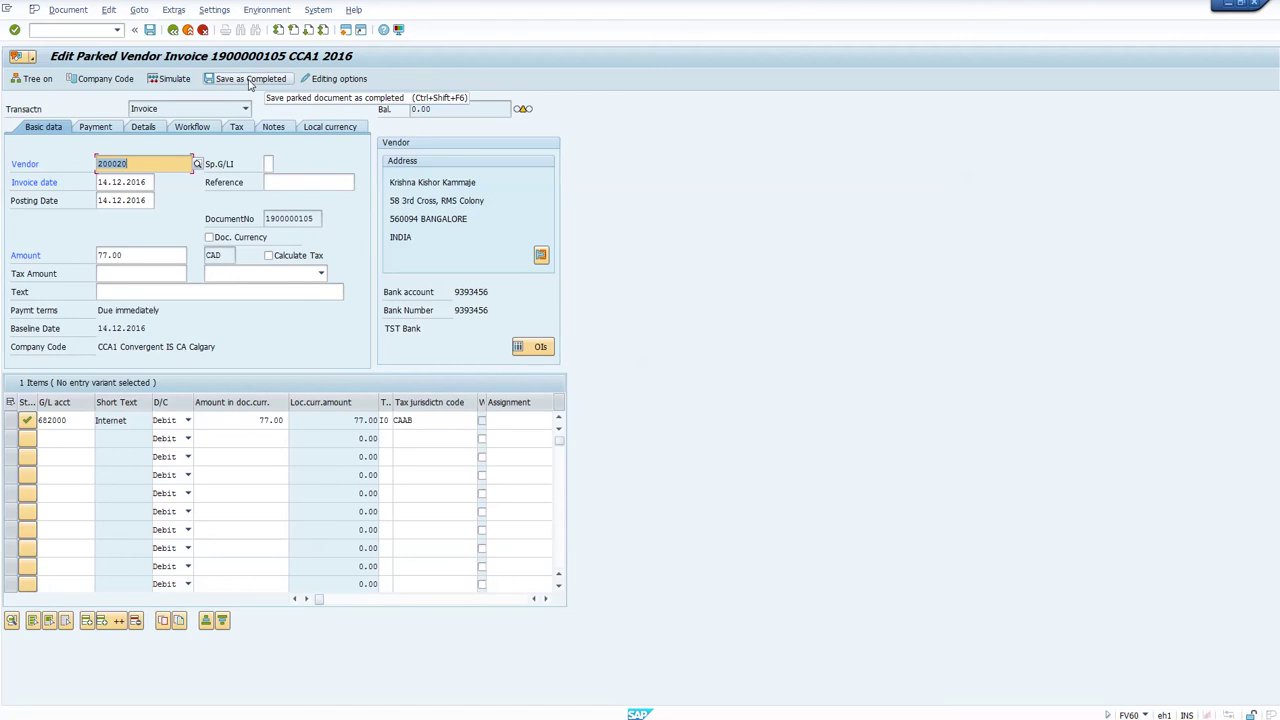
{"action": "left_click", "coordinate": [250, 79]}
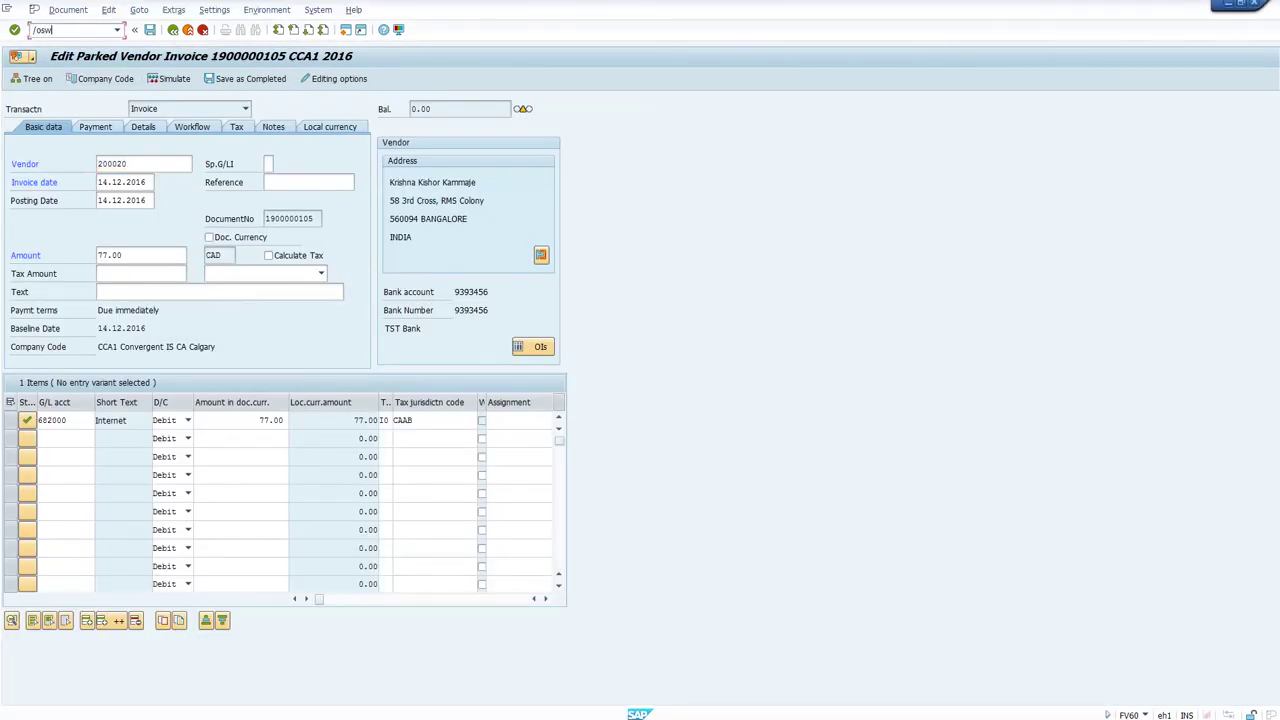
Step: Run the SWI1 work item report in a new session and display the graphical log of the Document Parking (Frame), Parallel workflow
{"action": "key", "text": "Return"}
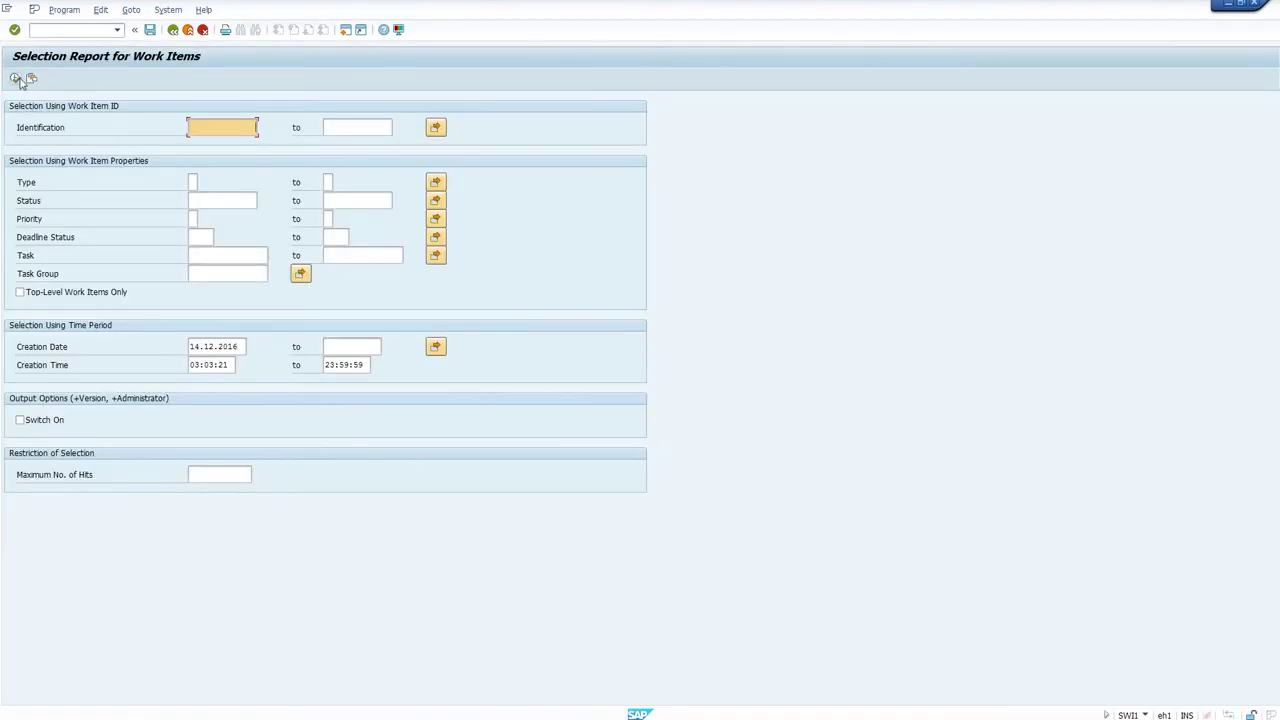
{"action": "left_click", "coordinate": [17, 80]}
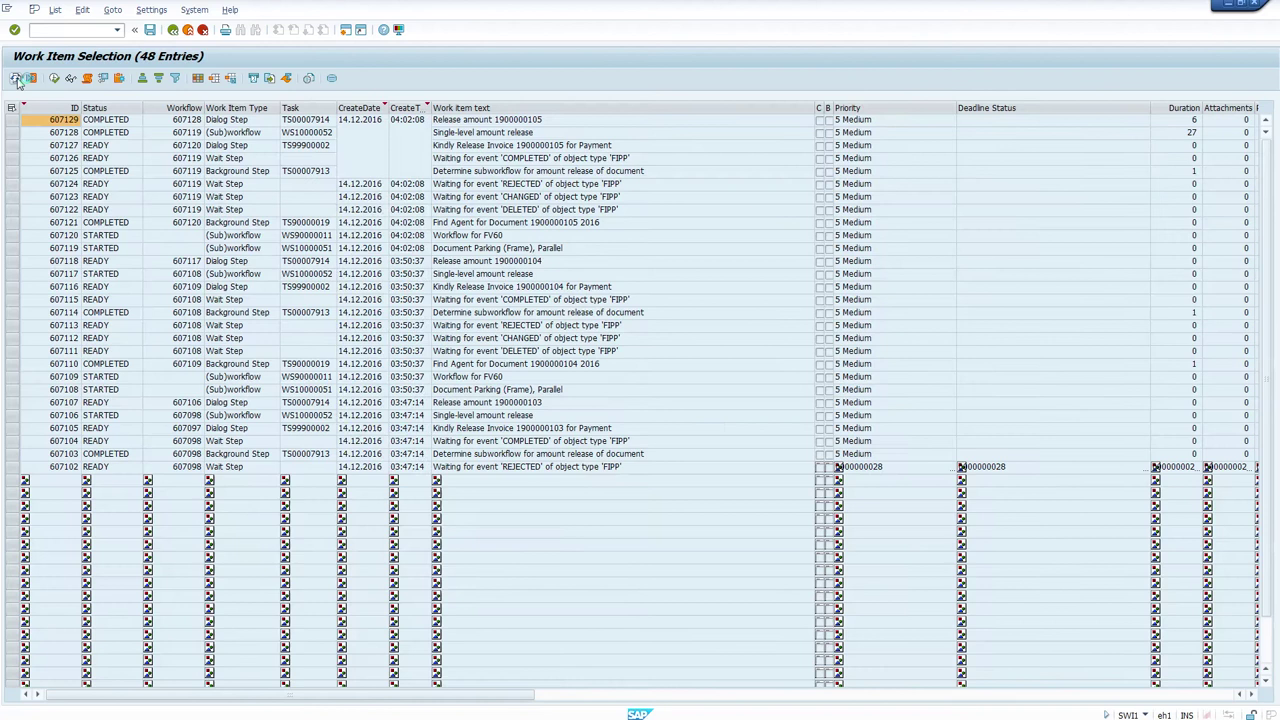
{"action": "left_click", "coordinate": [88, 80]}
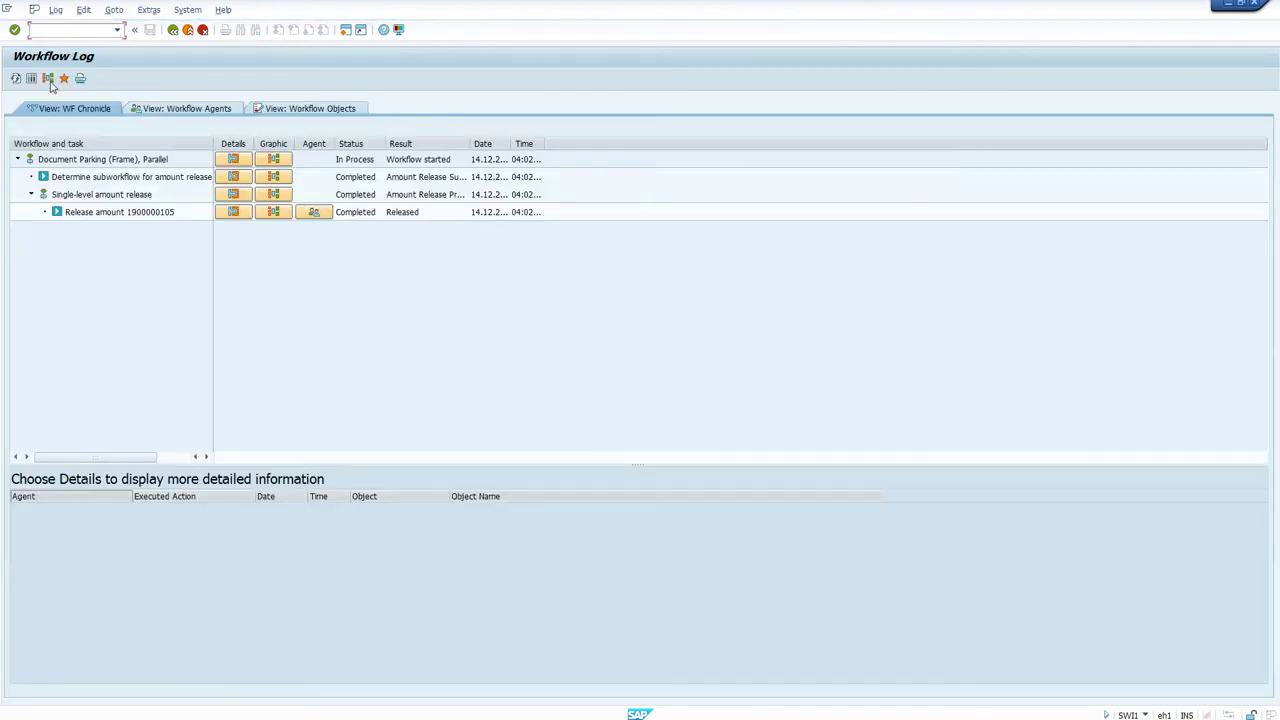
{"action": "left_click", "coordinate": [49, 82]}
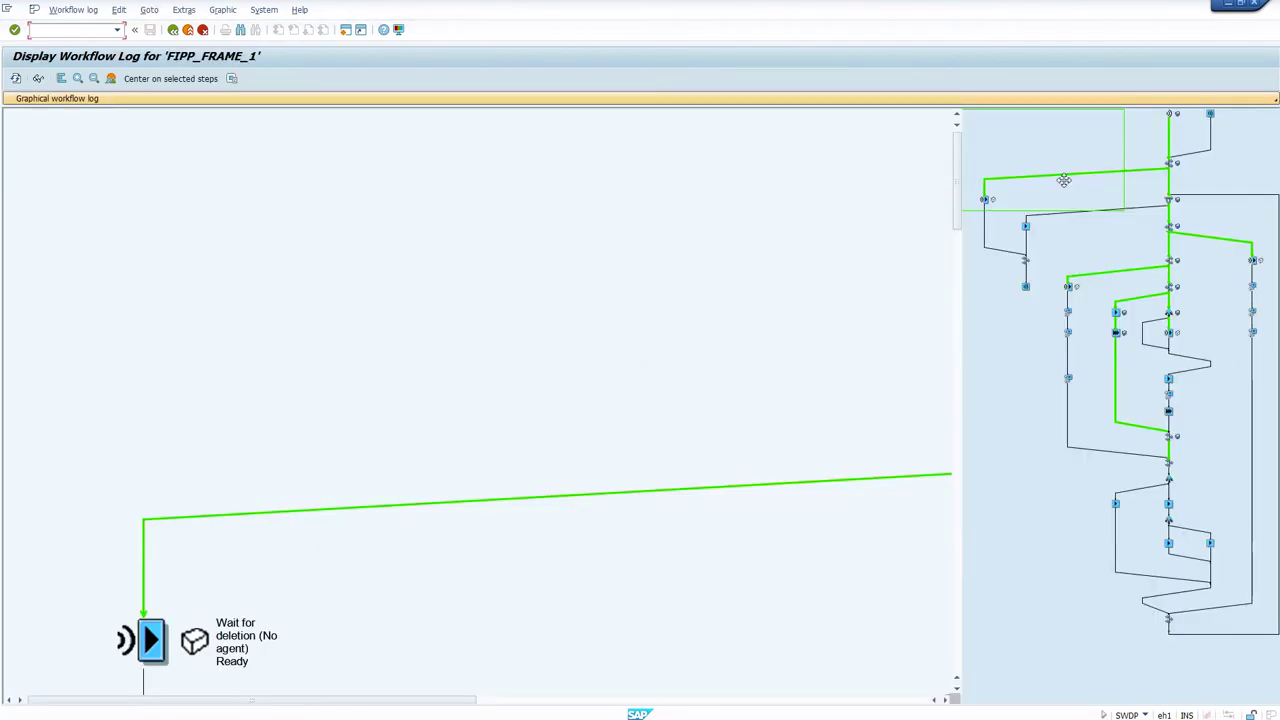
{"action": "left_click_drag", "start_coordinate": [1063, 180], "coordinate": [1160, 330]}
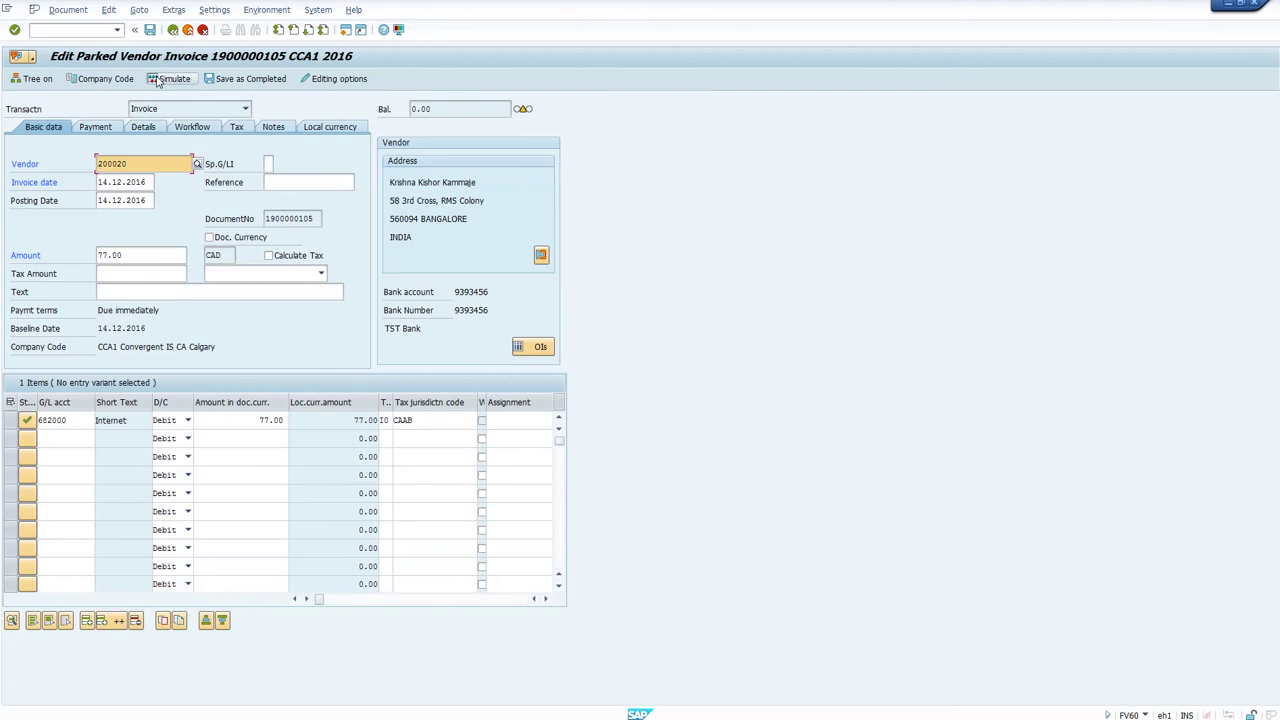
Step: Save the parked invoice as completed and refresh the graphical workflow log
{"action": "left_click", "coordinate": [258, 80]}
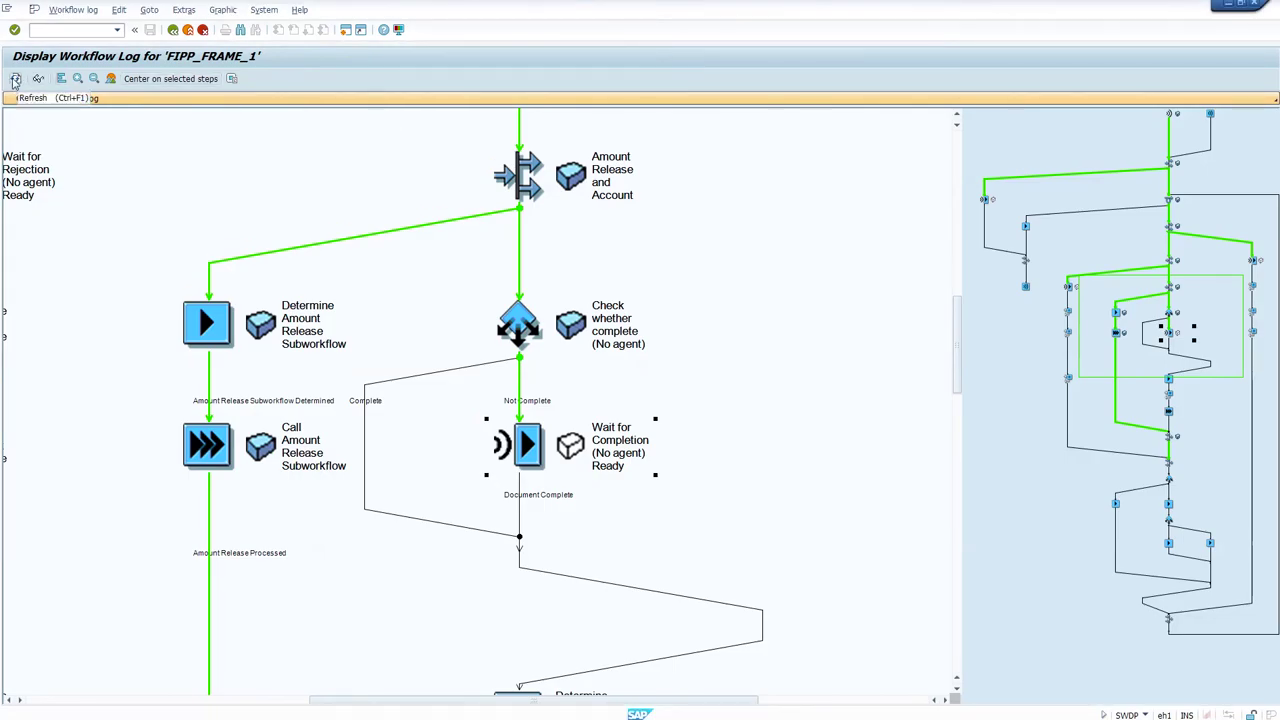
{"action": "left_click", "coordinate": [15, 78]}
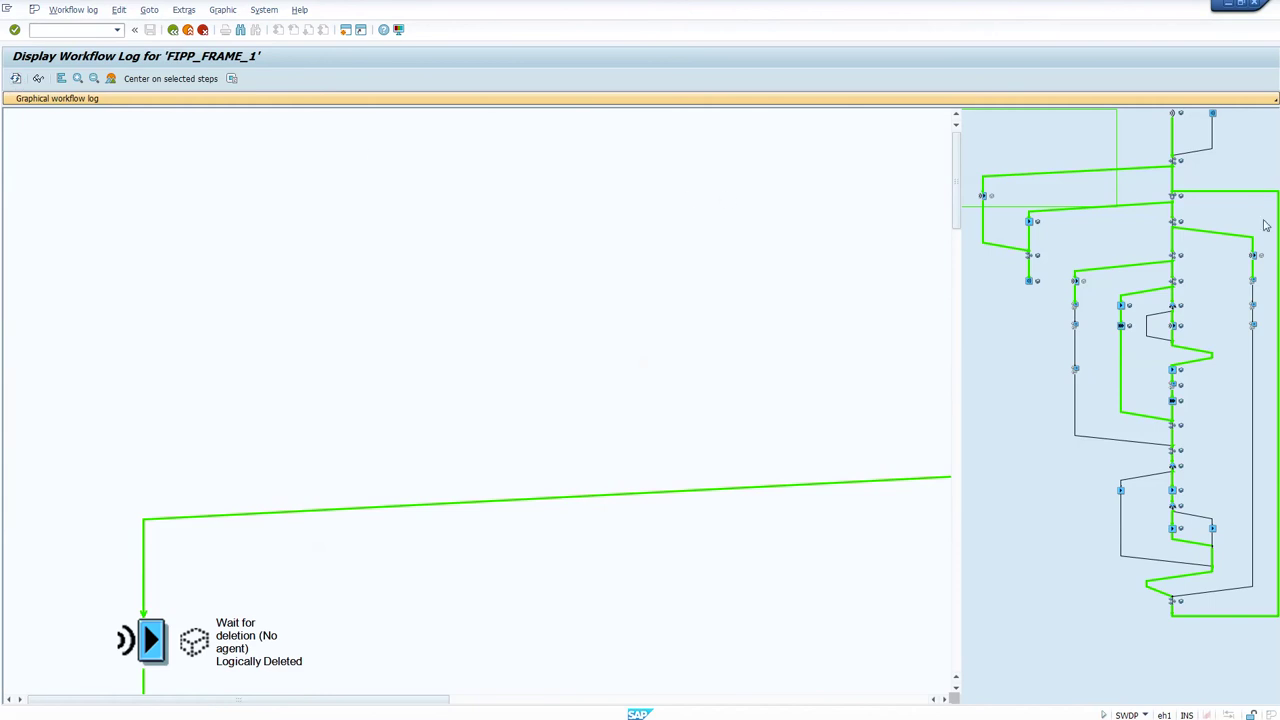
Step: Examine the refreshed workflow log from the account assignment approval steps to the Post parked document step
{"action": "left_click_drag", "start_coordinate": [1057, 171], "coordinate": [1162, 368]}
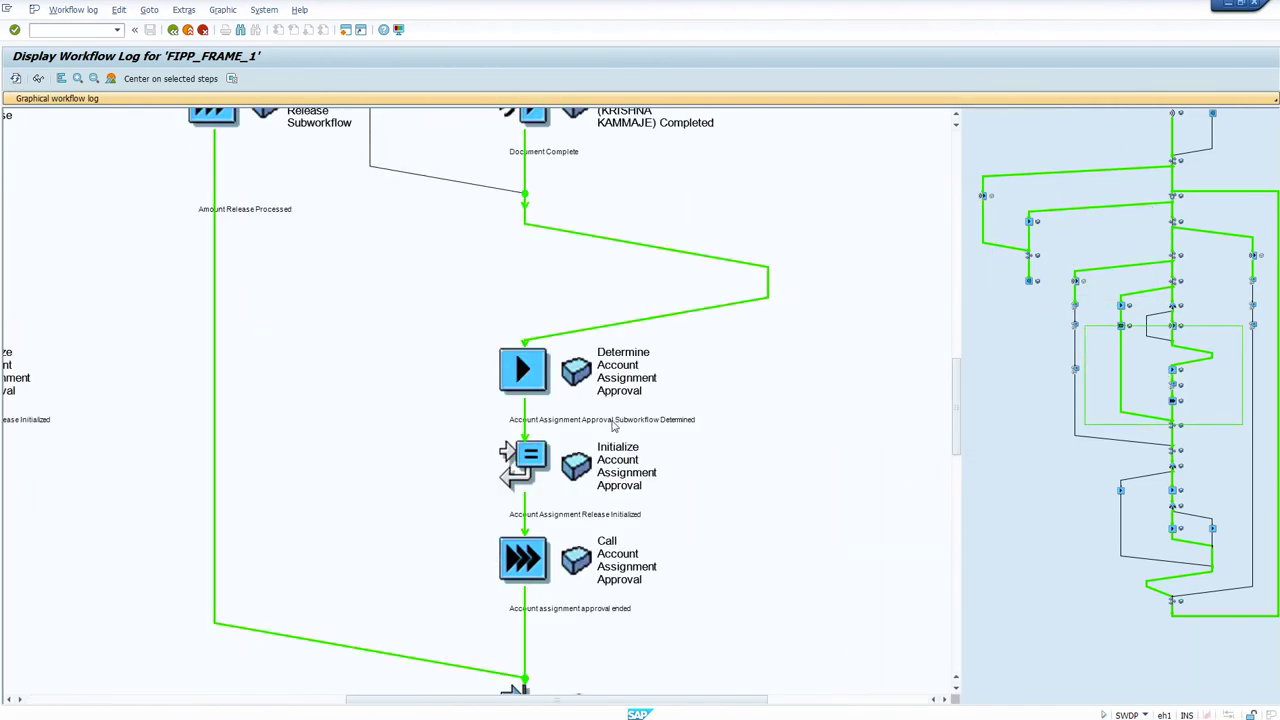
{"action": "mouse_move", "coordinate": [1180, 380]}
{"action": "left_mouse_down"}
{"action": "mouse_move", "coordinate": [1186, 338]}
{"action": "mouse_move", "coordinate": [1160, 388]}
{"action": "left_mouse_up"}
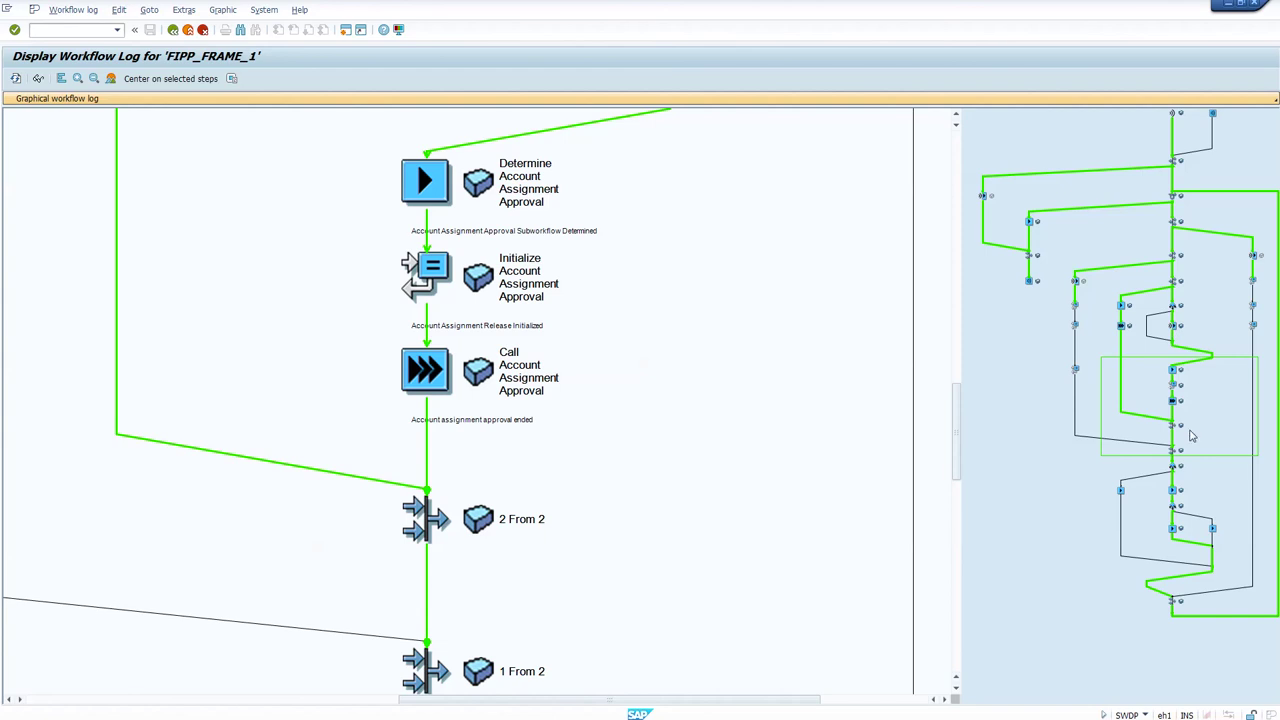
{"action": "left_click_drag", "start_coordinate": [1222, 408], "coordinate": [1044, 250]}
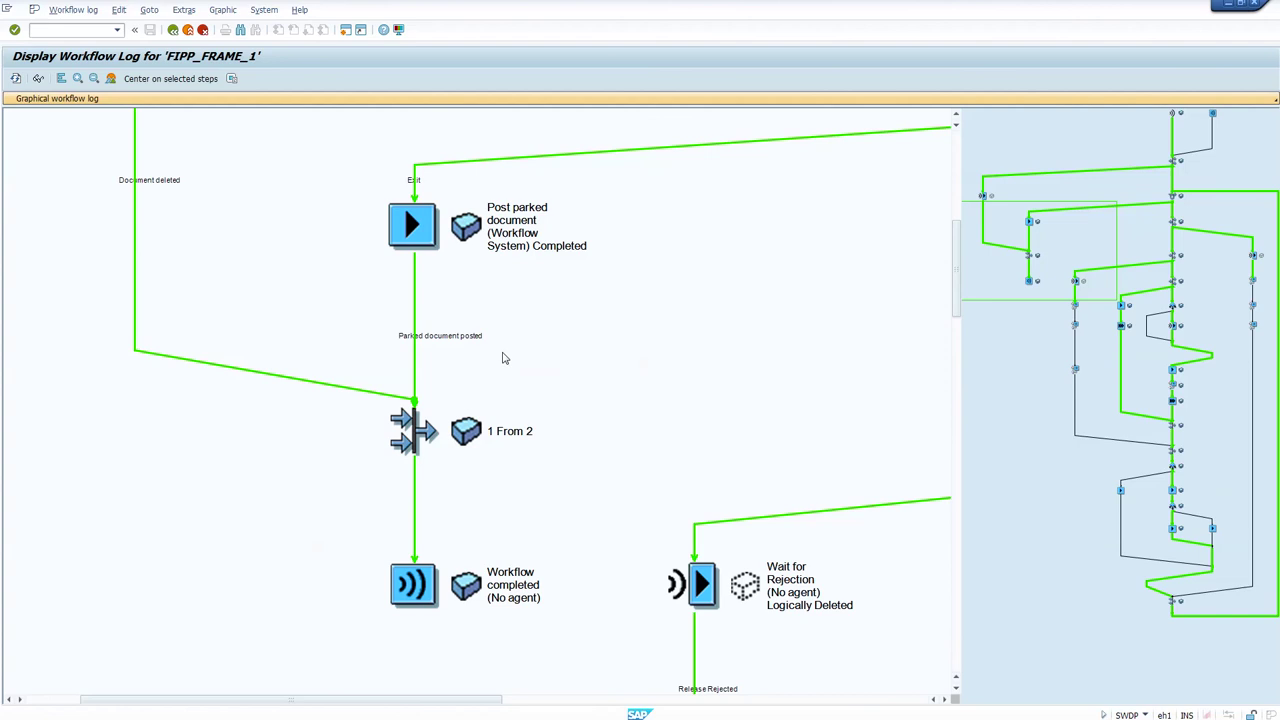
{"action": "double_click", "coordinate": [513, 230]}
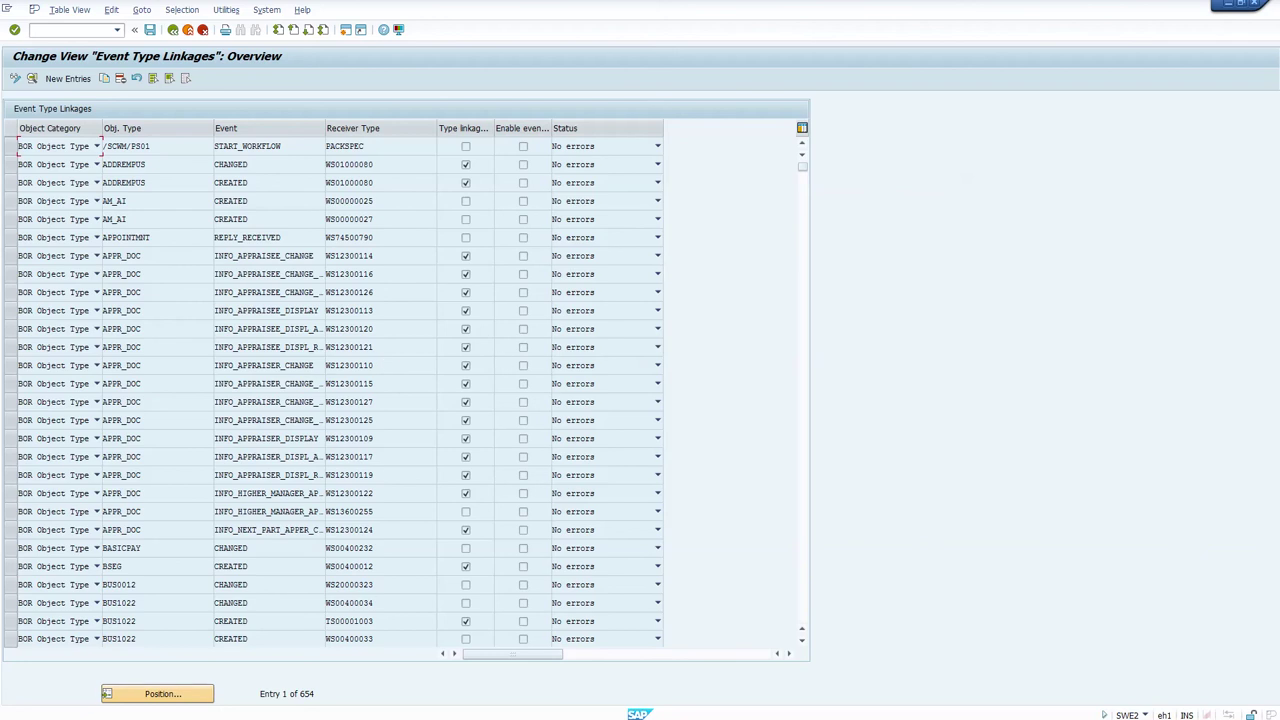
Step: Position the event type linkages at object category BO and object type FIPP, and select the CREATED linkage with receiver WS10000051
{"action": "left_click", "coordinate": [160, 693]}
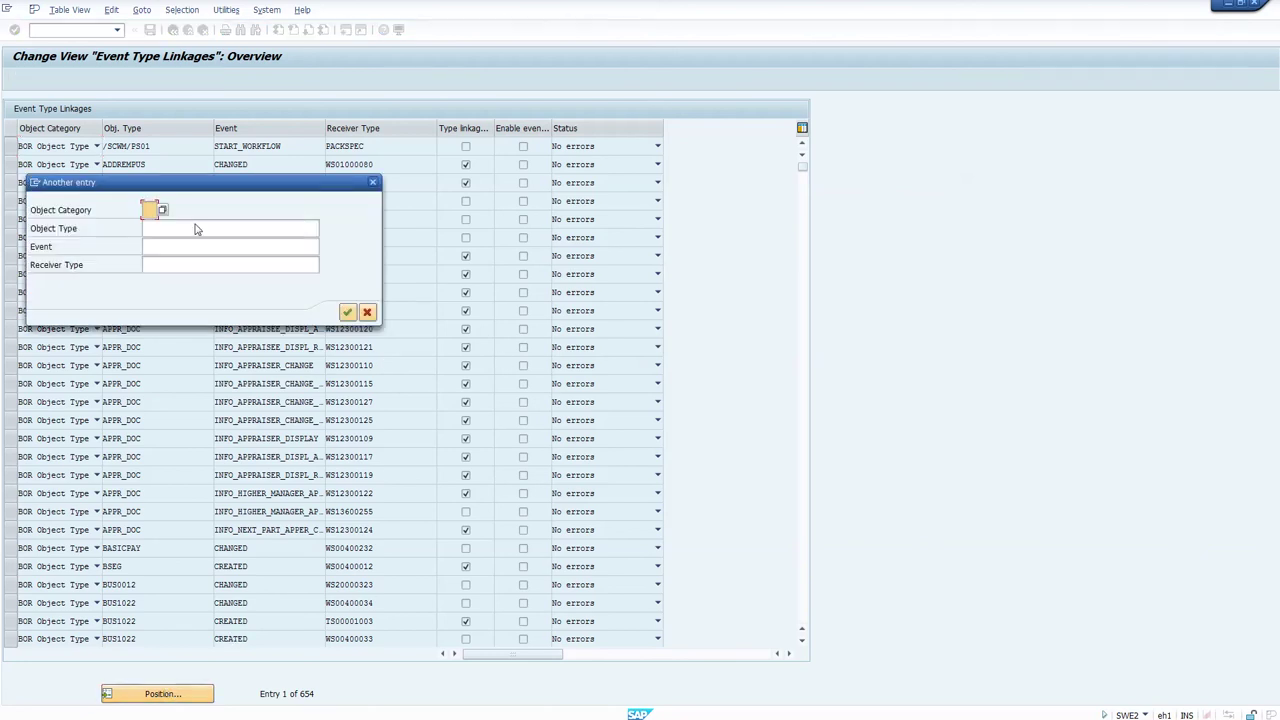
{"action": "key", "text": "F4"}
{"action": "left_click", "coordinate": [157, 245]}
{"action": "left_click", "coordinate": [161, 231]}
{"action": "left_click", "coordinate": [155, 252]}
{"action": "left_click", "coordinate": [163, 246]}
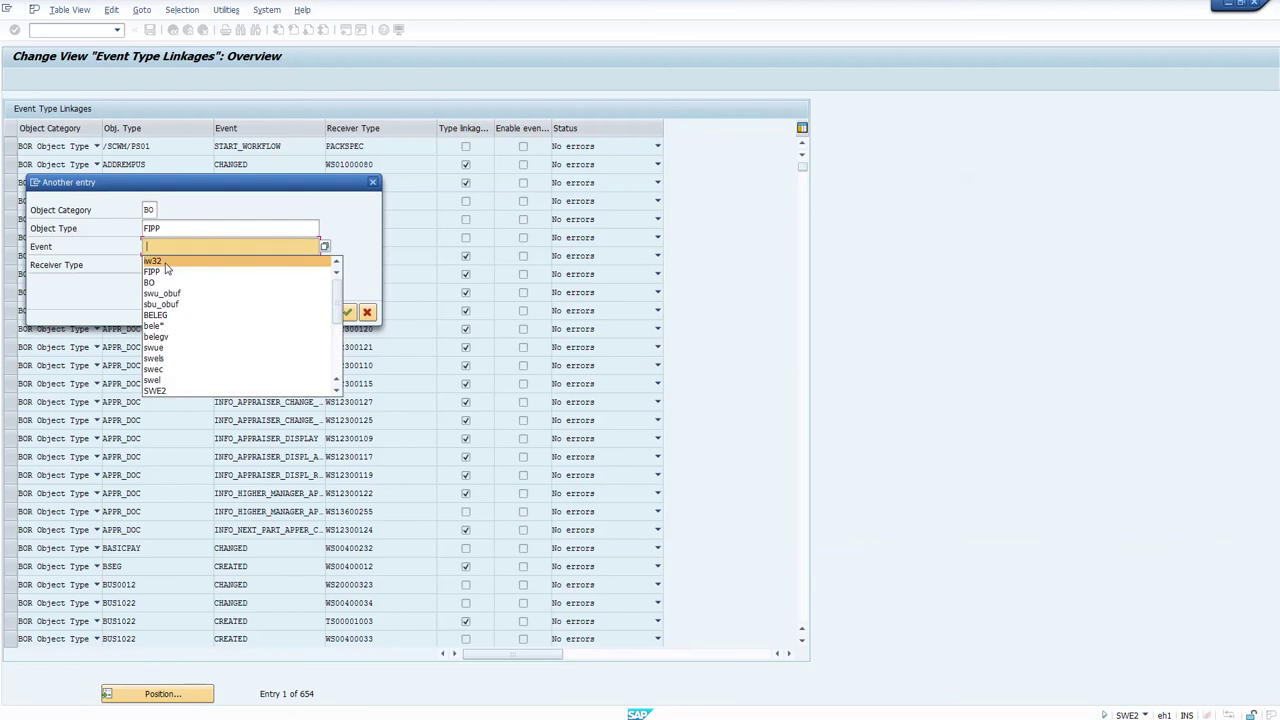
{"action": "left_click", "coordinate": [346, 312]}
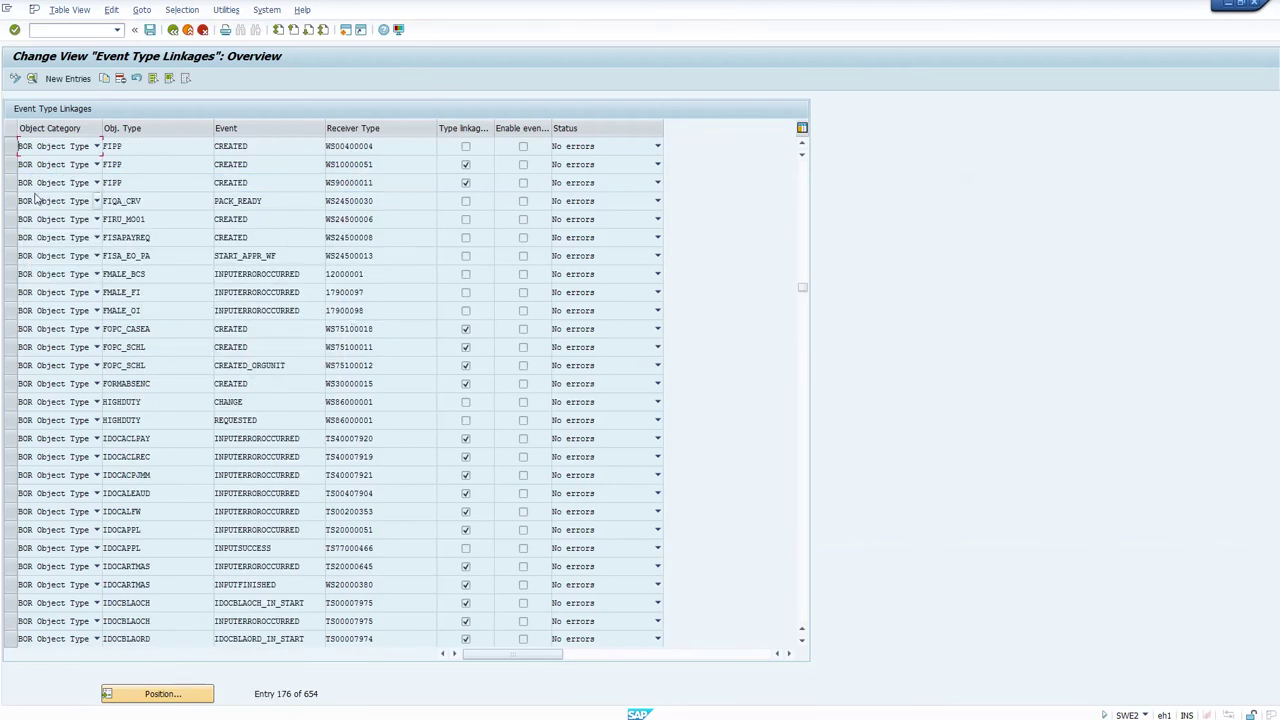
{"action": "left_click", "coordinate": [10, 164]}
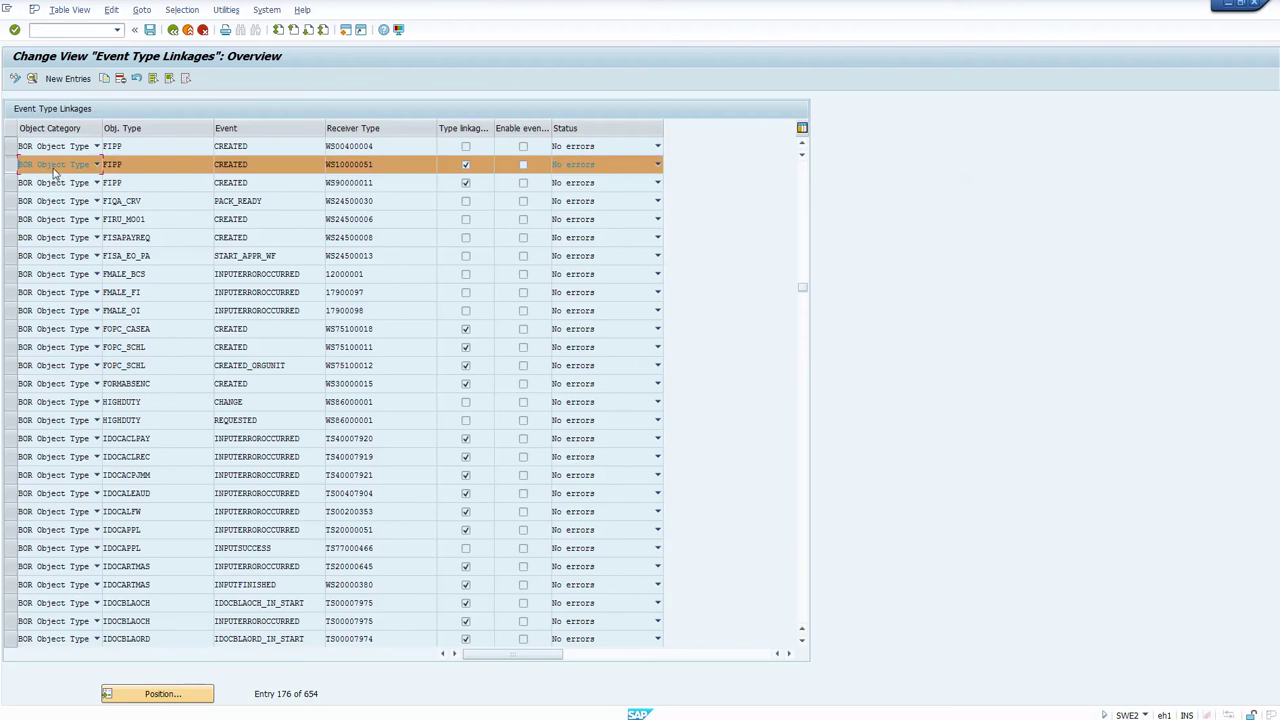
{"action": "left_click_drag", "start_coordinate": [375, 164], "coordinate": [300, 165]}
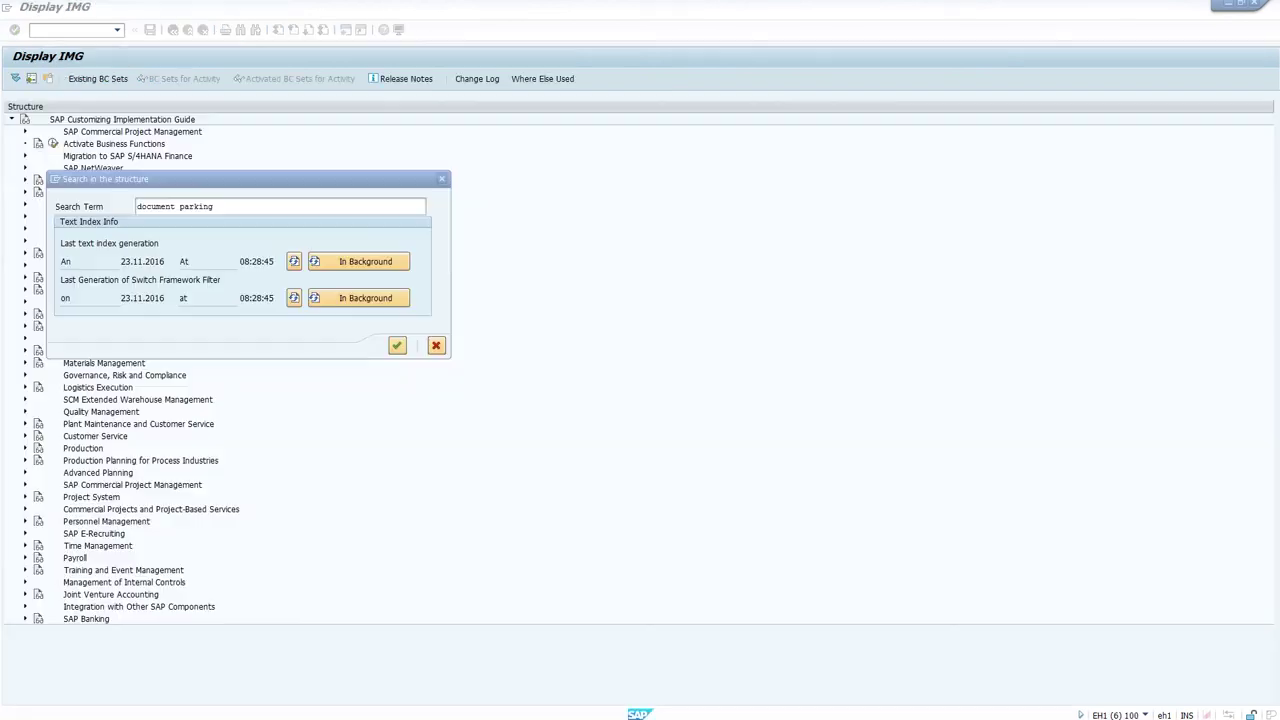
Step: Search the Implementation Guide for "document parking" and go to the Workflow for Document Parking node
{"action": "key", "text": "alt+space"}
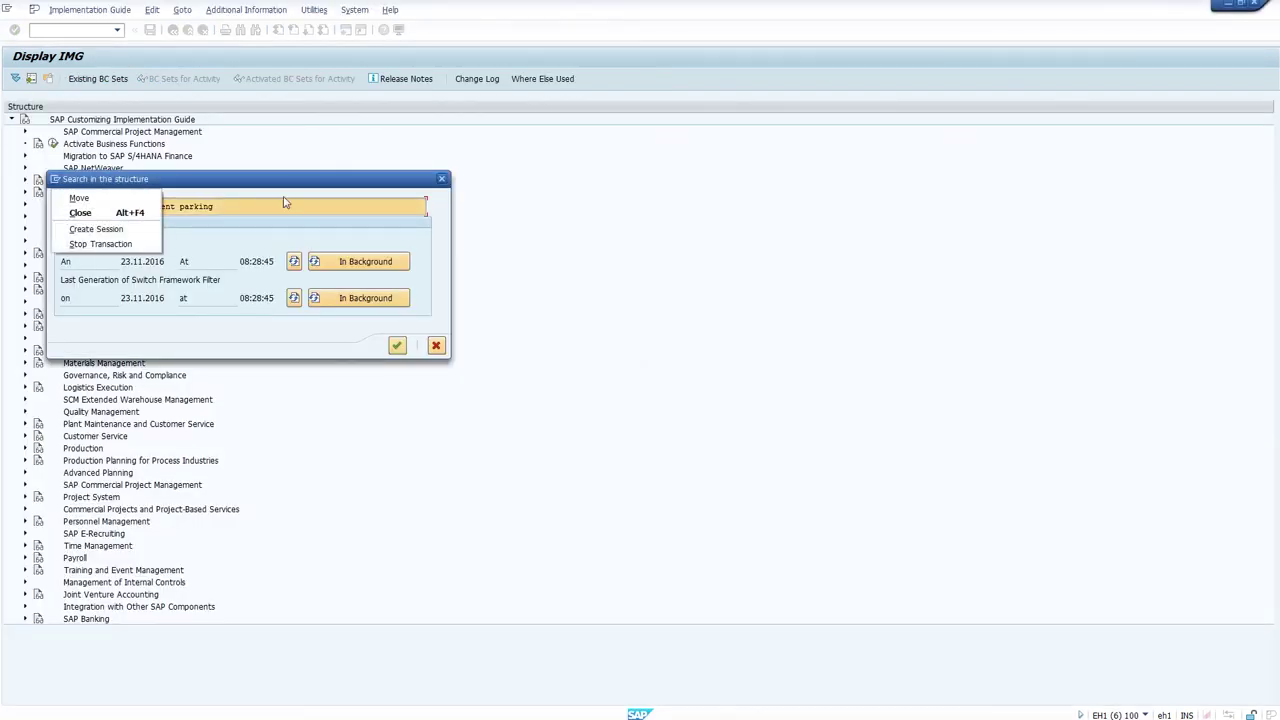
{"action": "left_click", "coordinate": [285, 190]}
{"action": "left_click", "coordinate": [397, 345]}
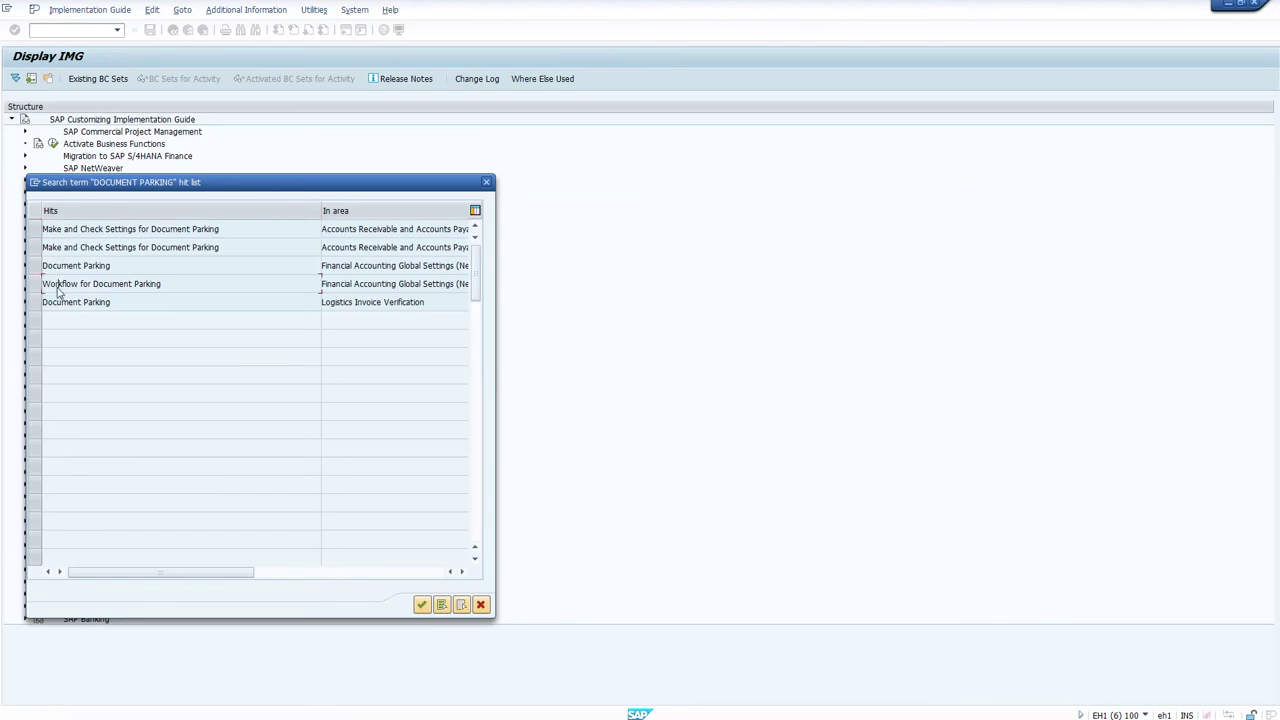
{"action": "double_click", "coordinate": [60, 284]}
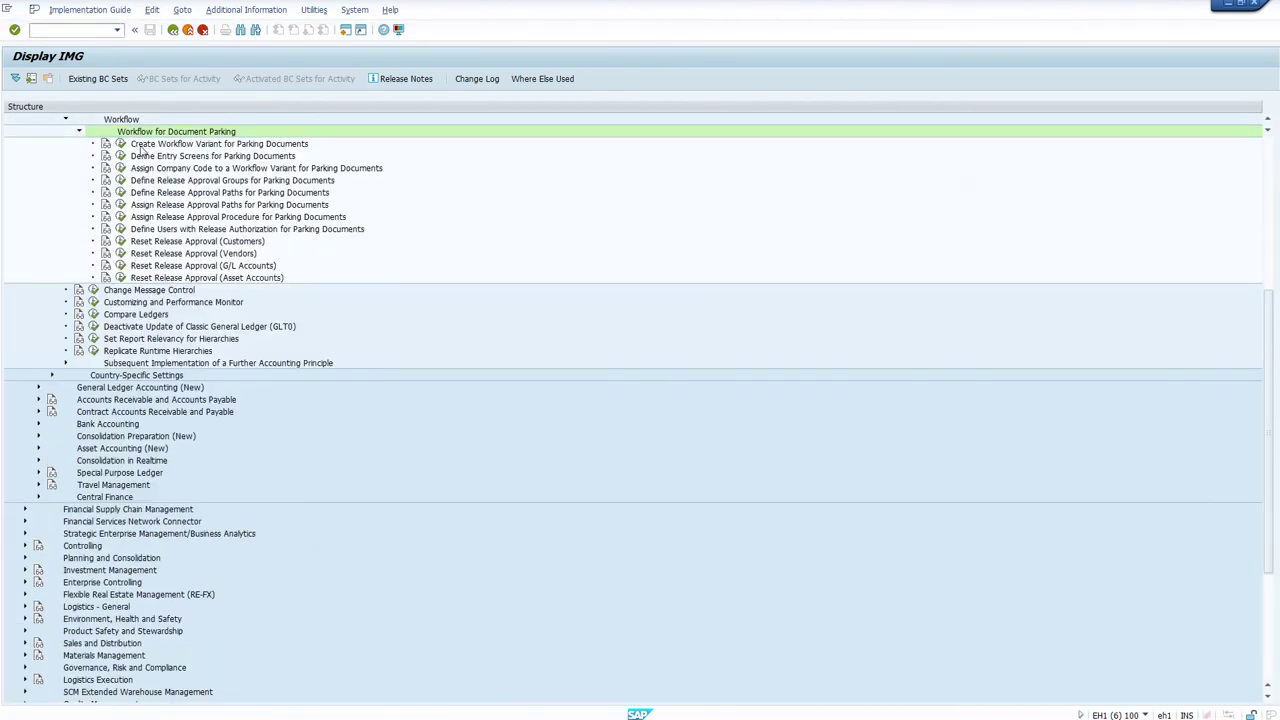
Step: Open the workflow variants for parking documents and review the posting release setting and subworkflow of variant CCA1
{"action": "left_click", "coordinate": [120, 143]}
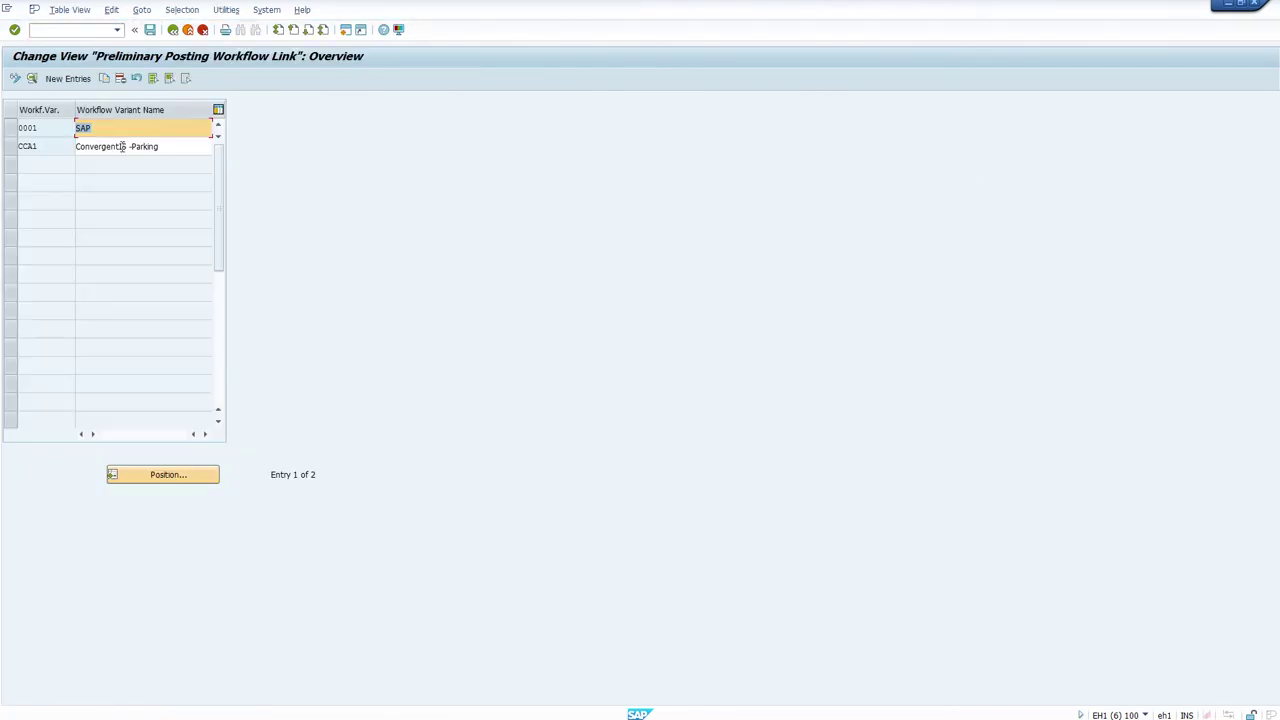
{"action": "left_click", "coordinate": [10, 147]}
{"action": "left_click", "coordinate": [31, 78]}
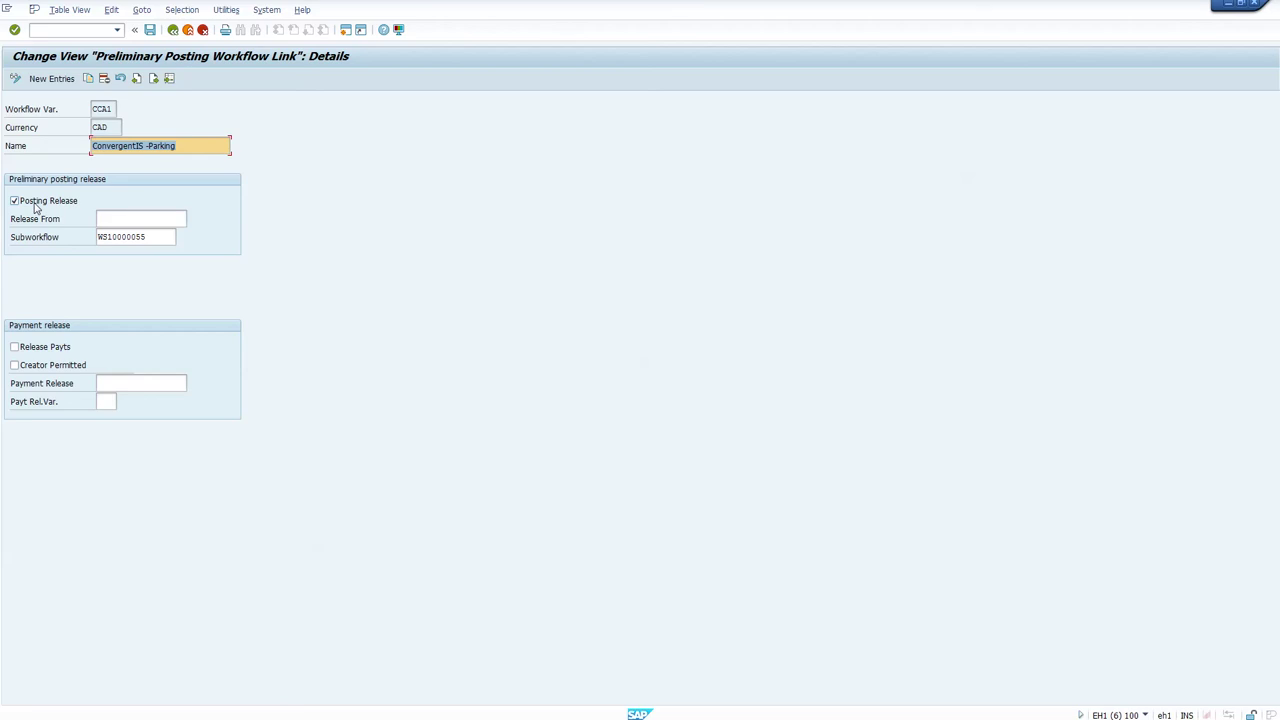
{"action": "left_click_drag", "start_coordinate": [166, 238], "coordinate": [90, 243]}
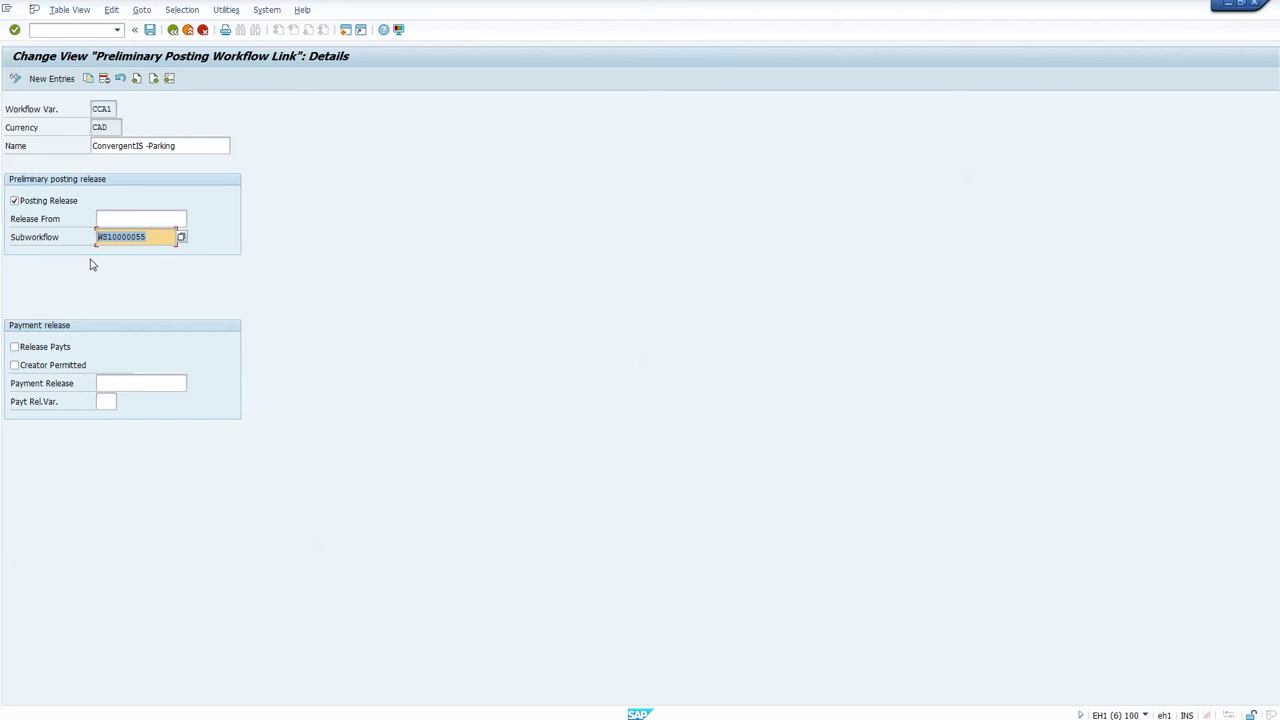
{"action": "left_click", "coordinate": [157, 237]}
{"action": "left_click_drag", "start_coordinate": [160, 237], "coordinate": [88, 240]}
Step: Try a Release From amount of 100 for workflow variant CCA1 and clear it again
{"action": "left_click", "coordinate": [143, 220]}
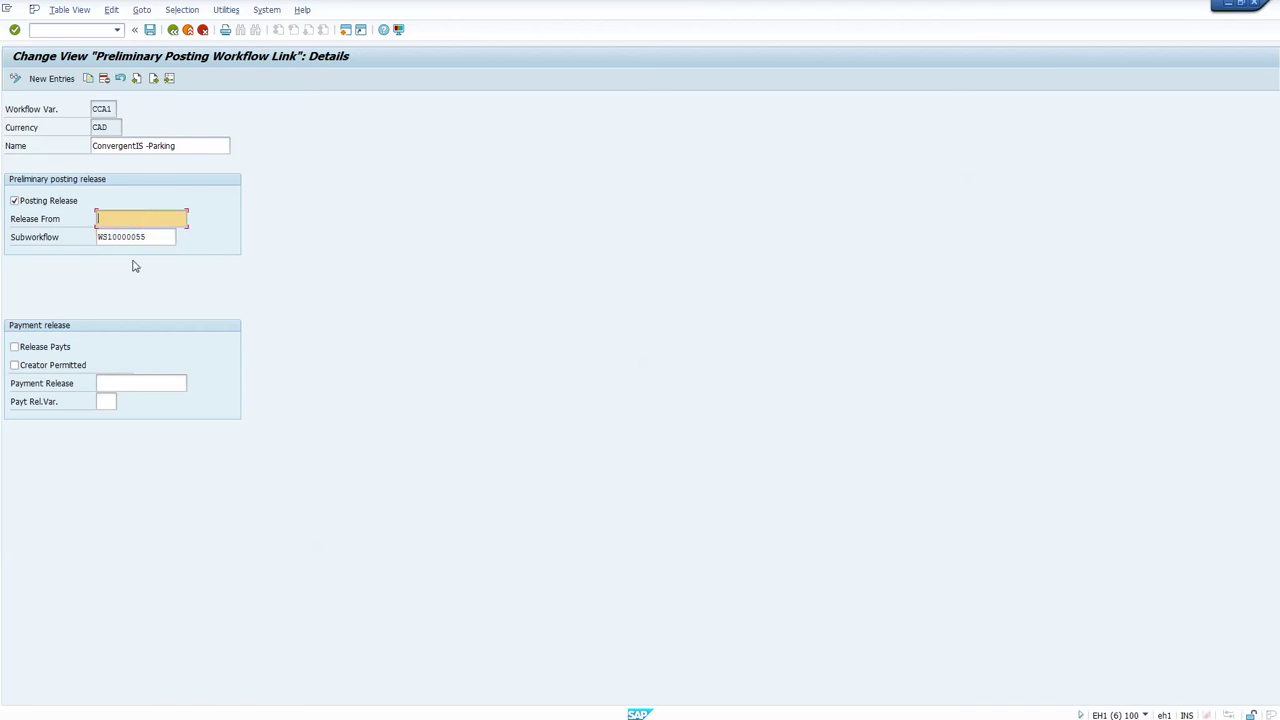
{"action": "type", "text": "100"}
{"action": "key", "text": "BackSpace"}
{"action": "key", "text": "BackSpace"}
{"action": "key", "text": "BackSpace"}
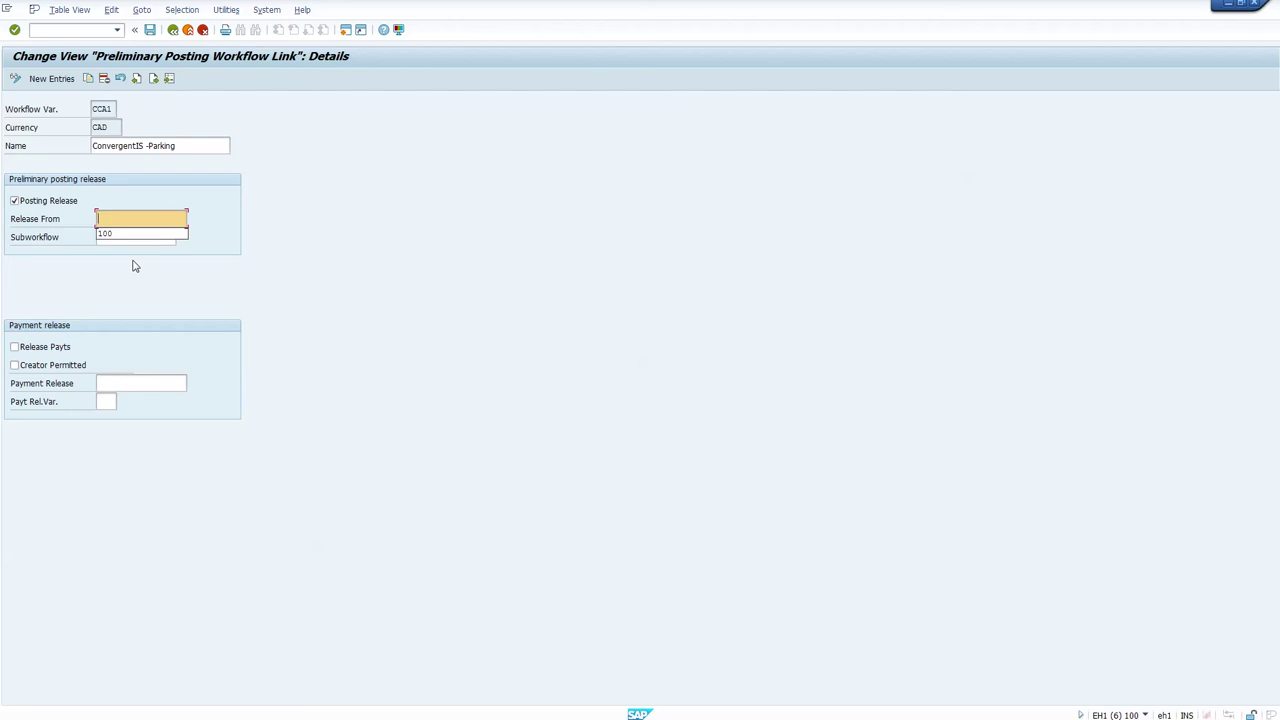
{"action": "key", "text": "Escape"}
Step: Leave the workflow variant maintenance without saving, and check the workflow variant assigned to company code CCA1
{"action": "left_click", "coordinate": [175, 33]}
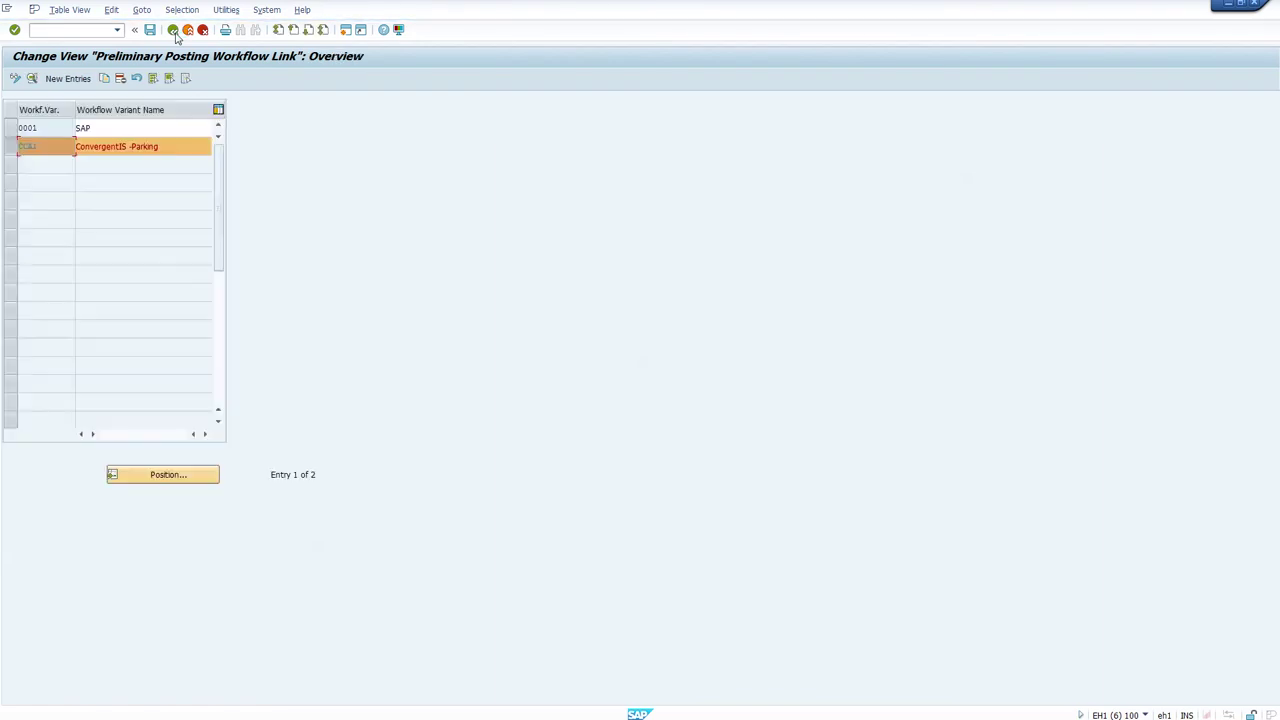
{"action": "left_click", "coordinate": [174, 30]}
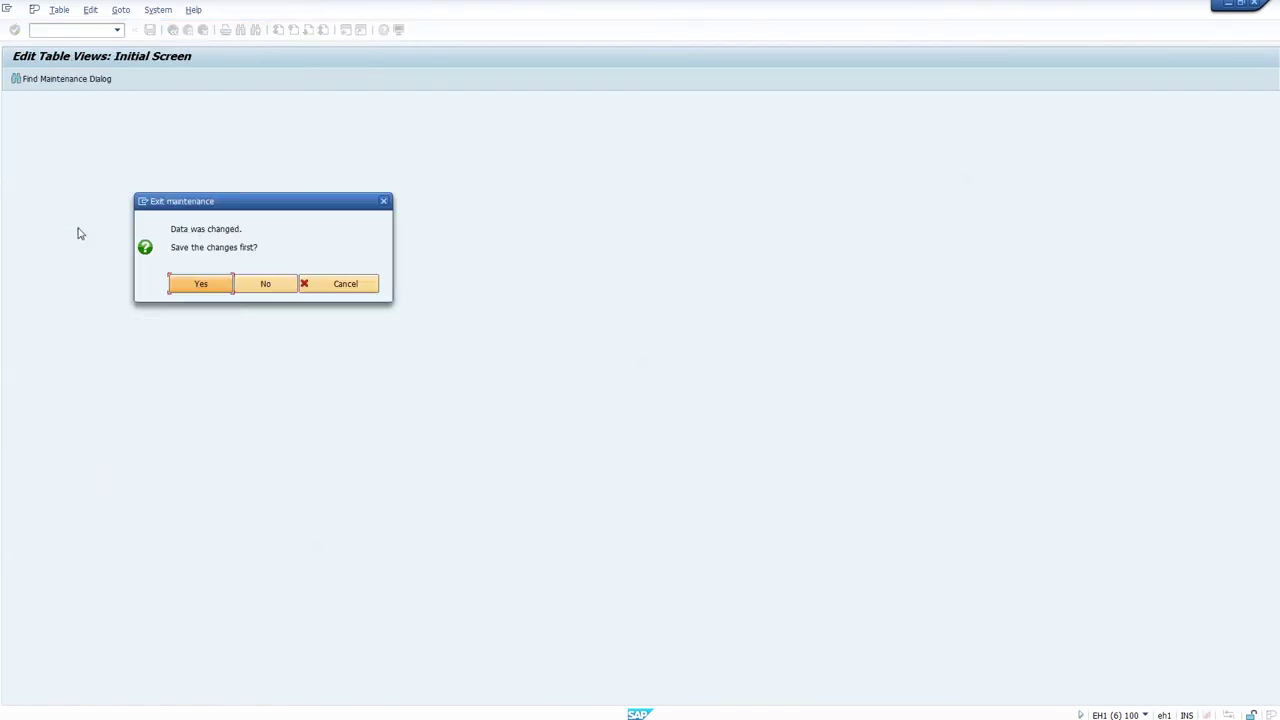
{"action": "left_click", "coordinate": [270, 284]}
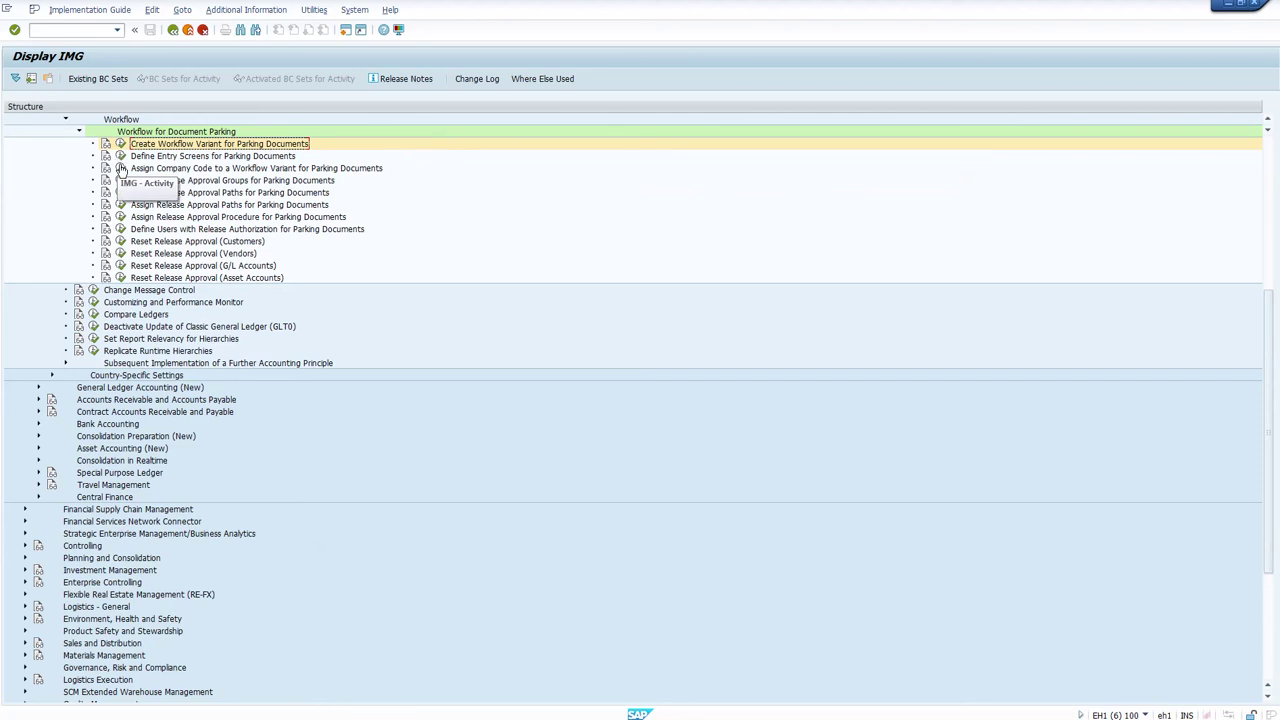
{"action": "left_click", "coordinate": [120, 168]}
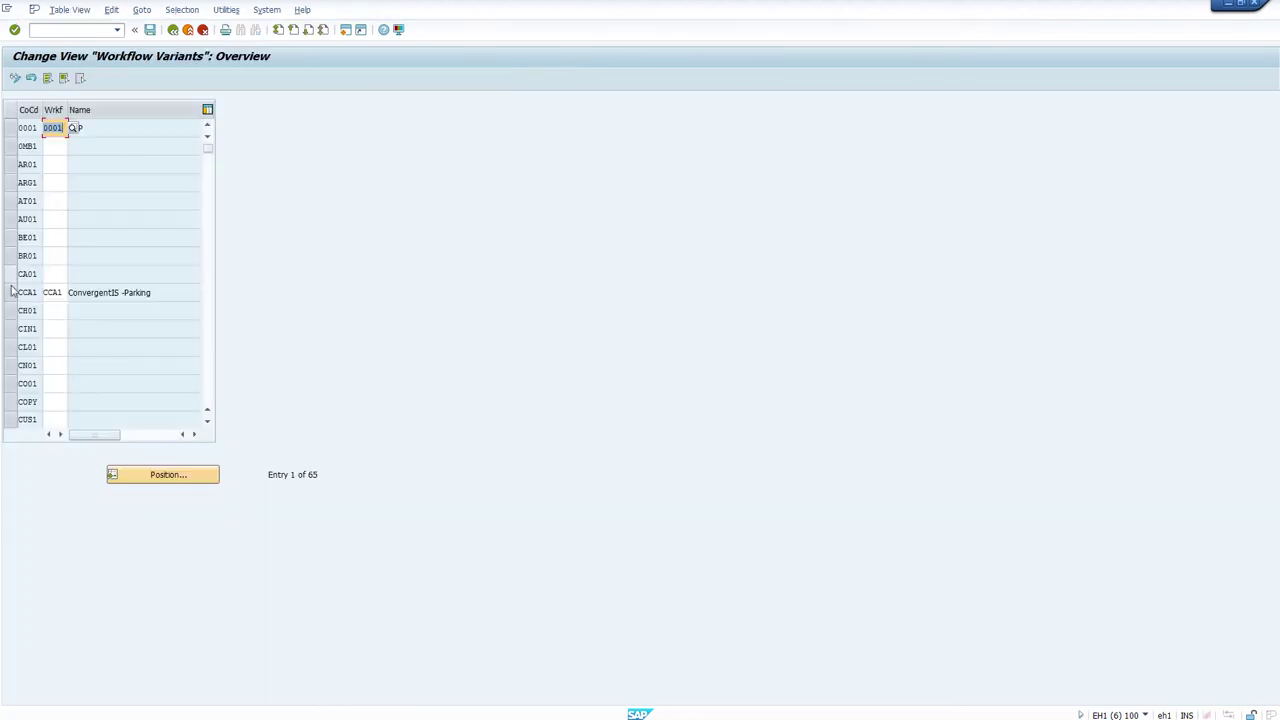
{"action": "left_click", "coordinate": [64, 292]}
{"action": "left_click", "coordinate": [172, 29]}
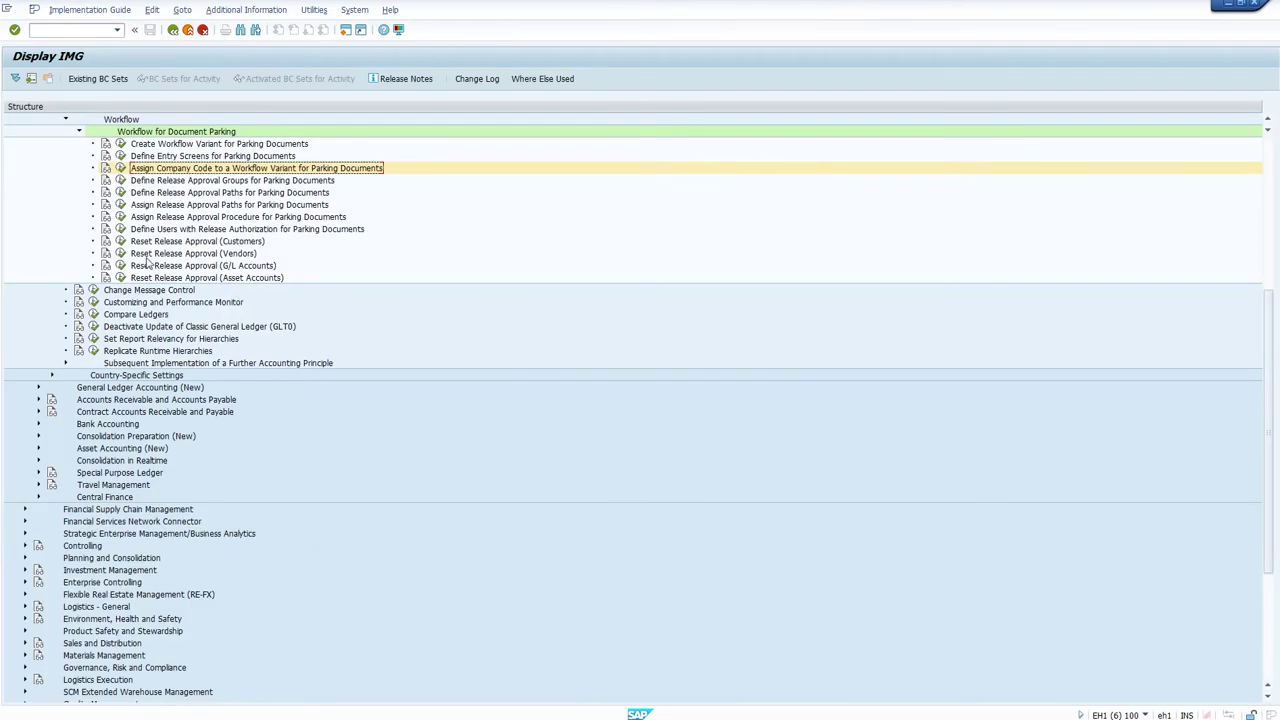
Step: Review the release approval groups for parking documents, selecting group 0001 Vendor A, and return to the guide
{"action": "left_click", "coordinate": [120, 180]}
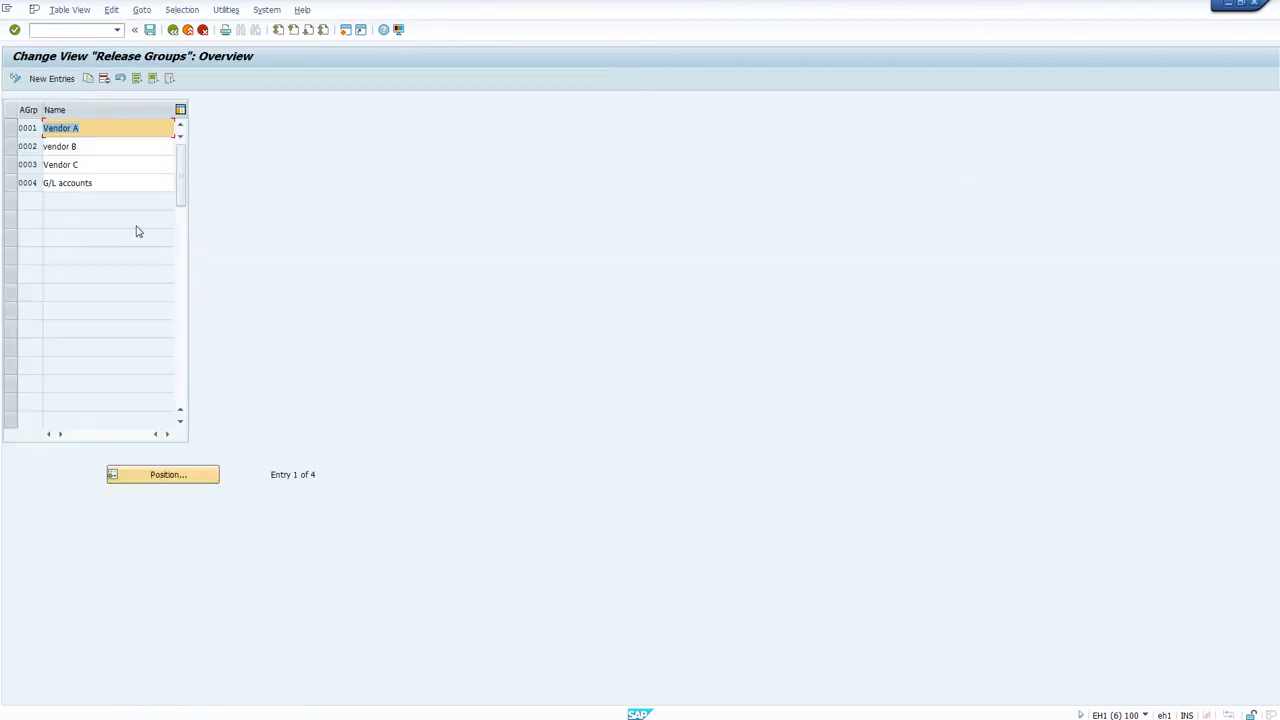
{"action": "left_click", "coordinate": [11, 128]}
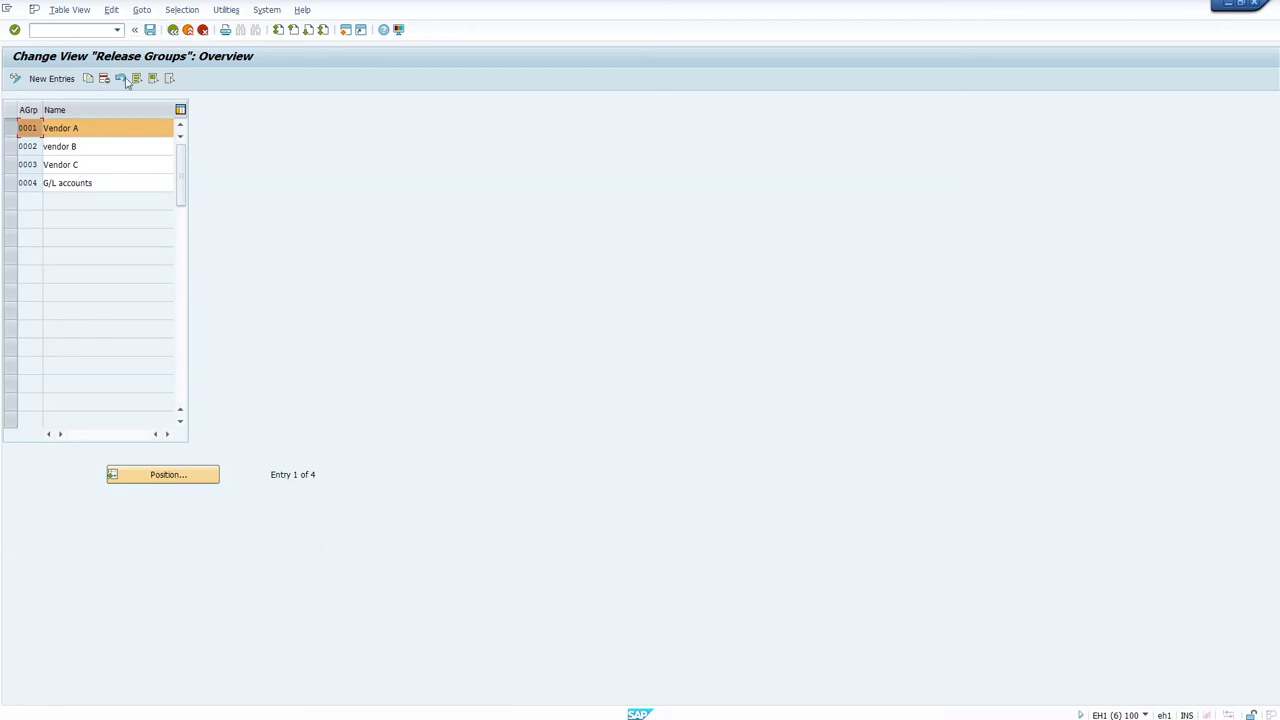
{"action": "left_click", "coordinate": [174, 30]}
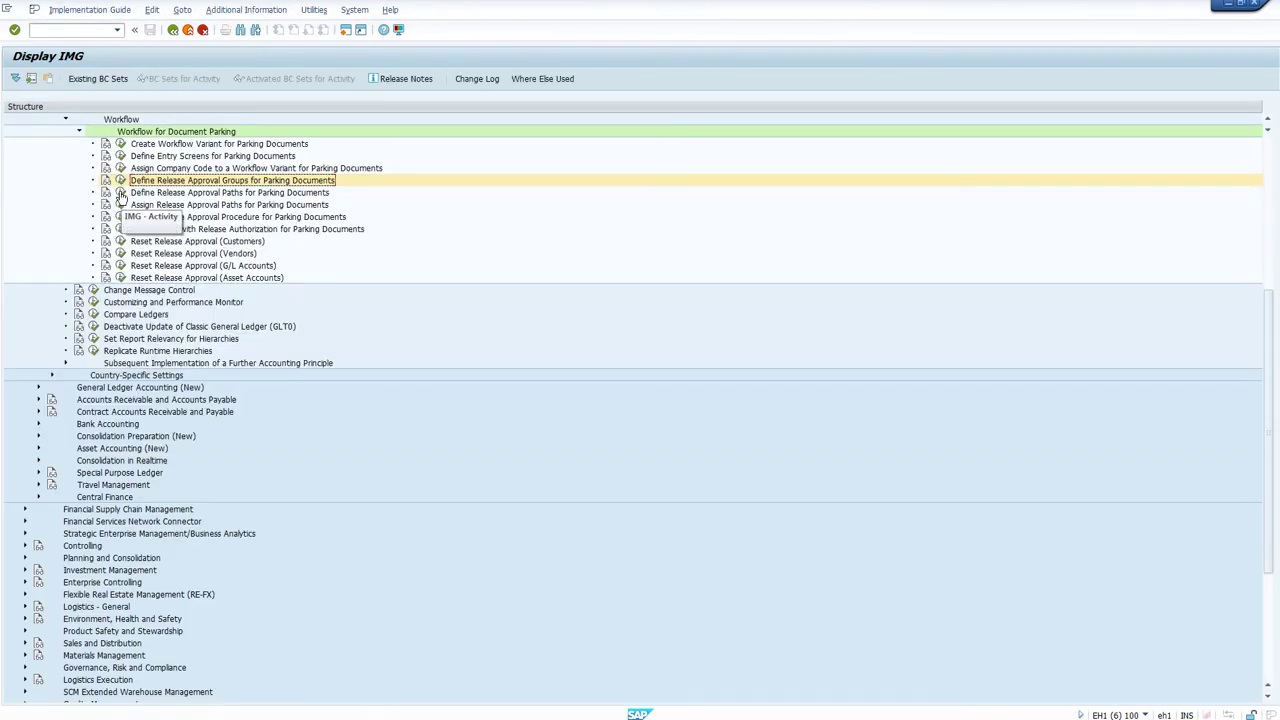
Step: Review the release approval paths for parking documents, selecting the blank path named CIS, and return to the guide
{"action": "left_click", "coordinate": [120, 192]}
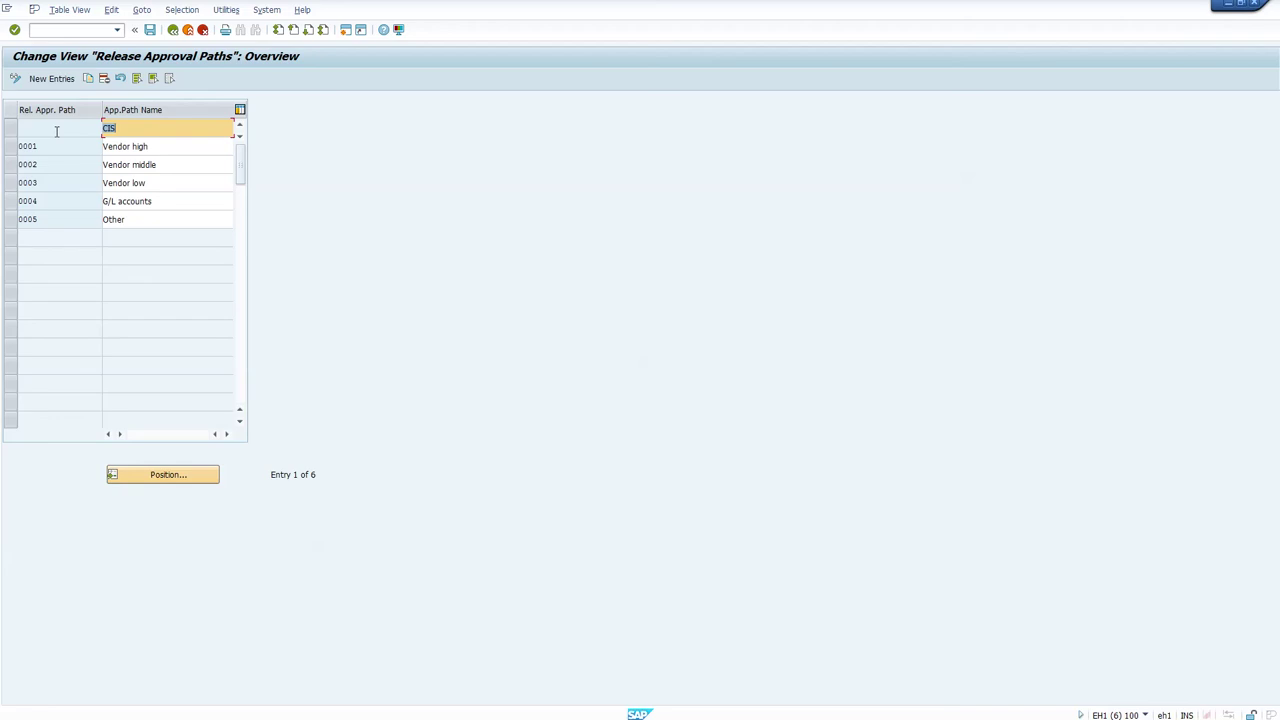
{"action": "left_click", "coordinate": [13, 129]}
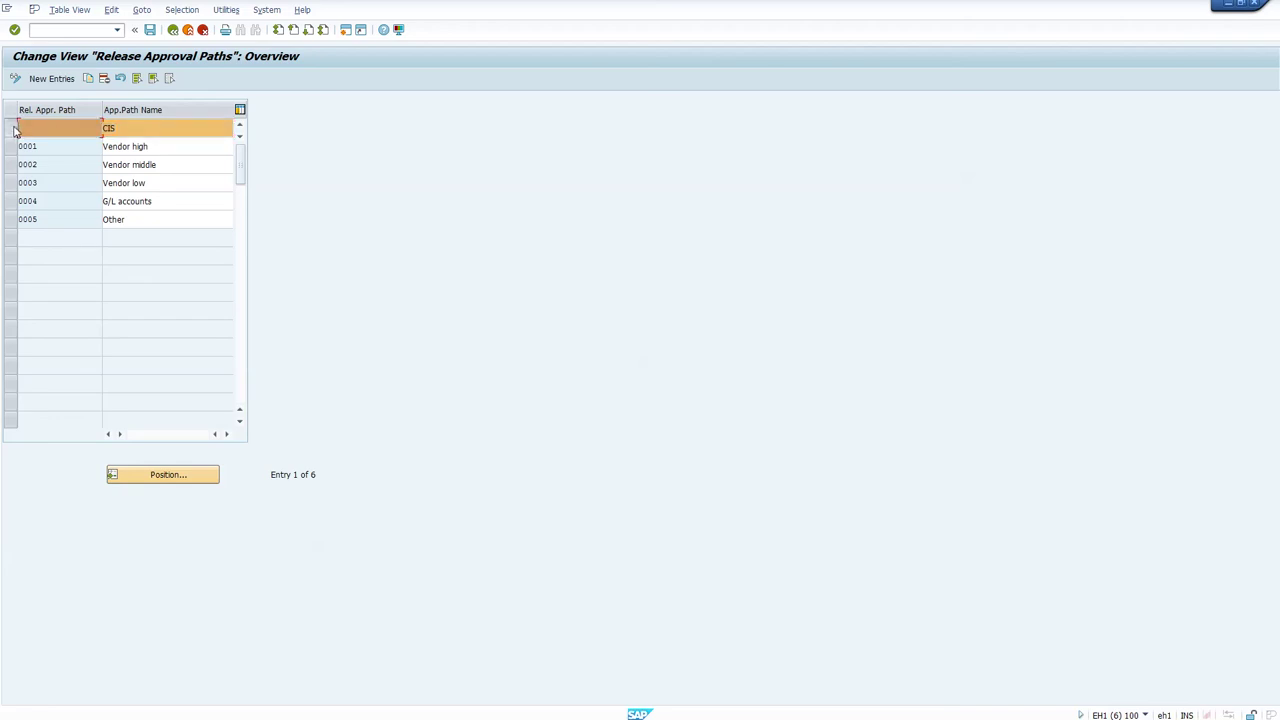
{"action": "left_click", "coordinate": [51, 128]}
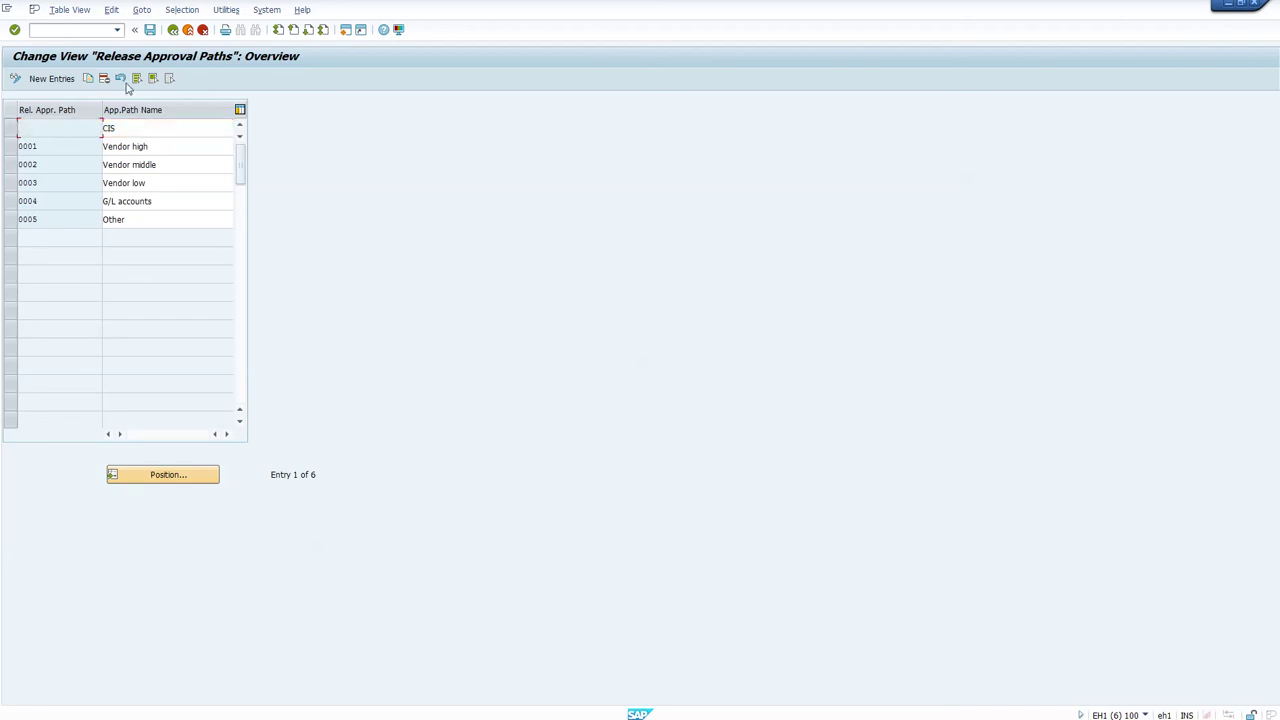
{"action": "left_click", "coordinate": [172, 30]}
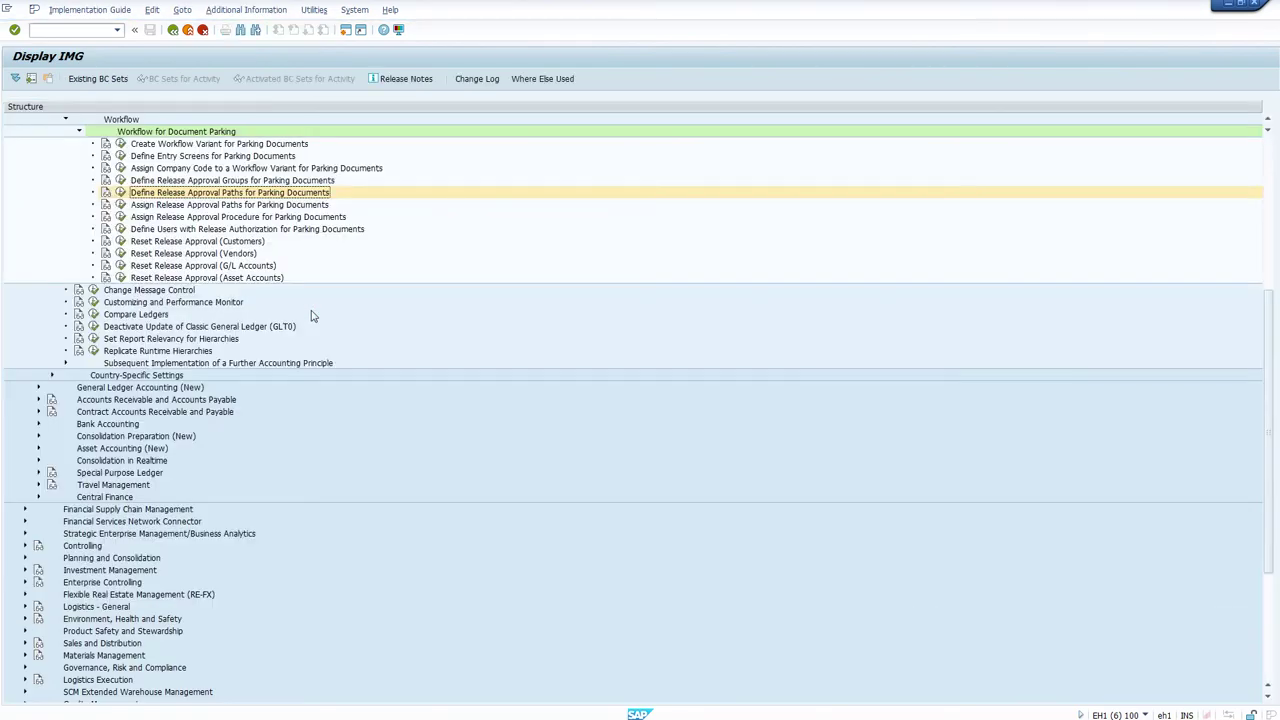
Step: Review the release approval path allocation of workflow variant CCA1, including its document type, release group and approval path
{"action": "left_click", "coordinate": [120, 204]}
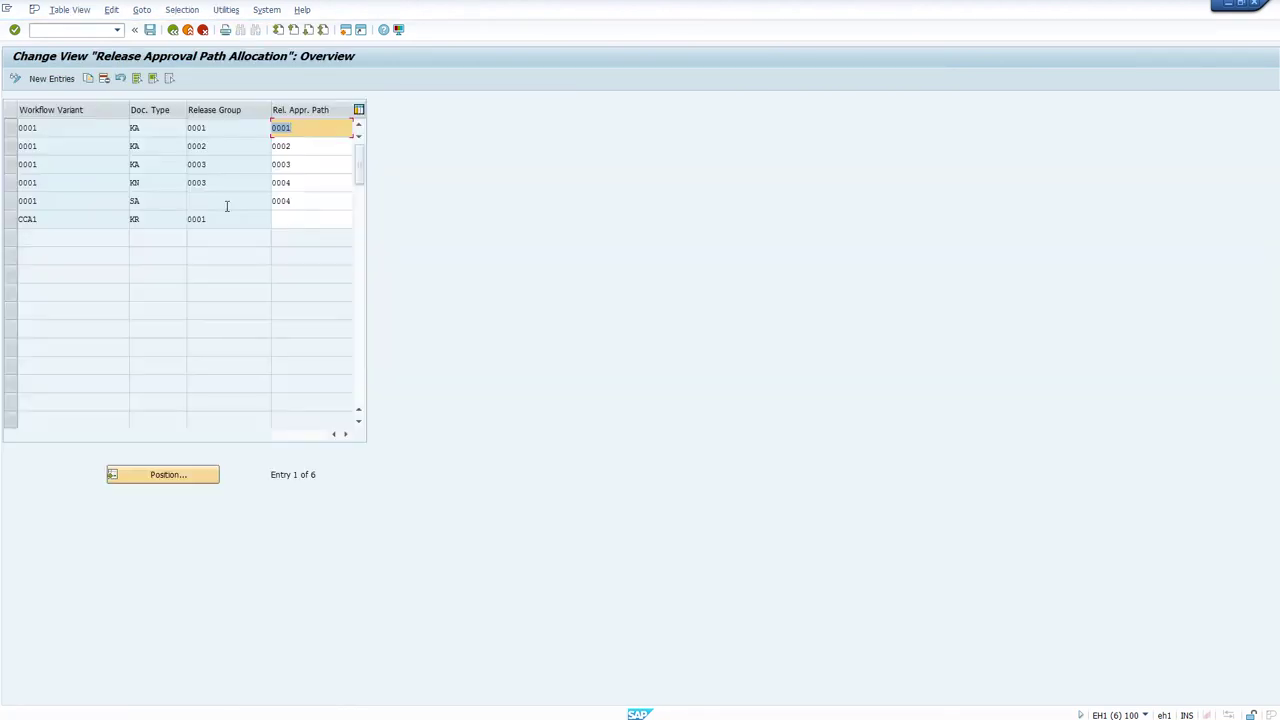
{"action": "left_click", "coordinate": [10, 219]}
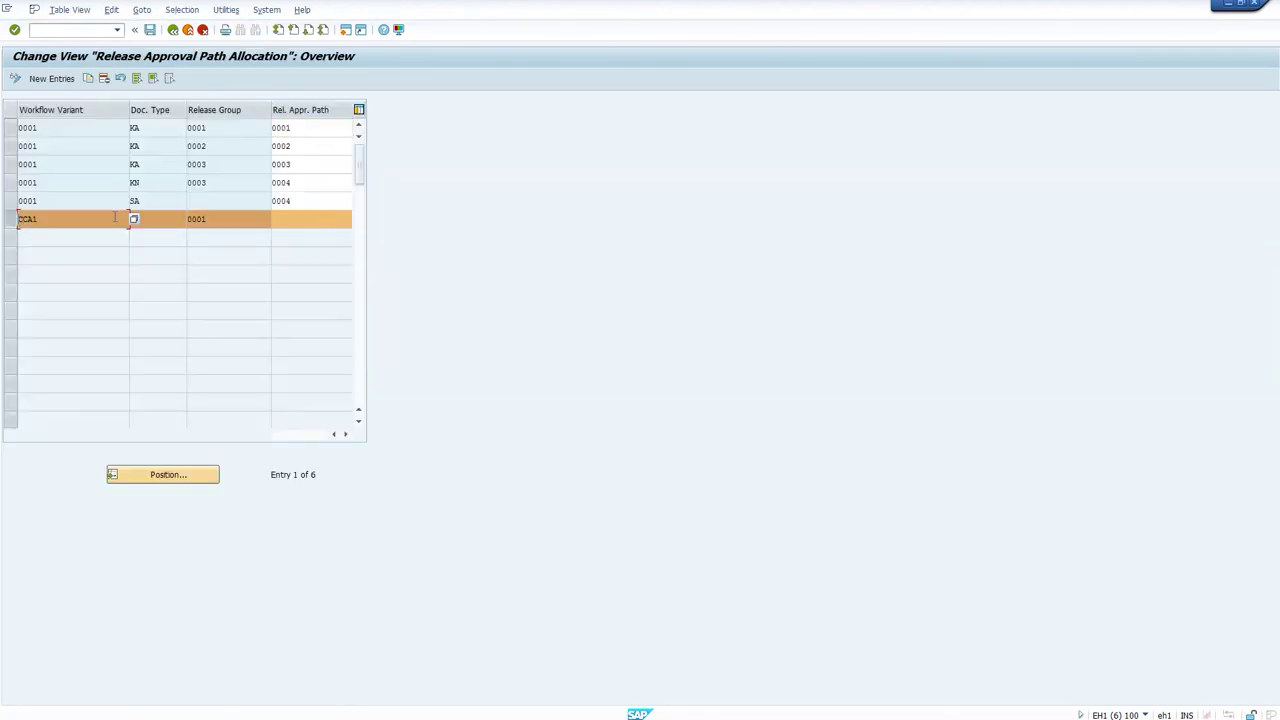
{"action": "type", "text": "KR"}
{"action": "key", "text": "Tab"}
{"action": "key", "text": "Tab"}
{"action": "key", "text": "Tab"}
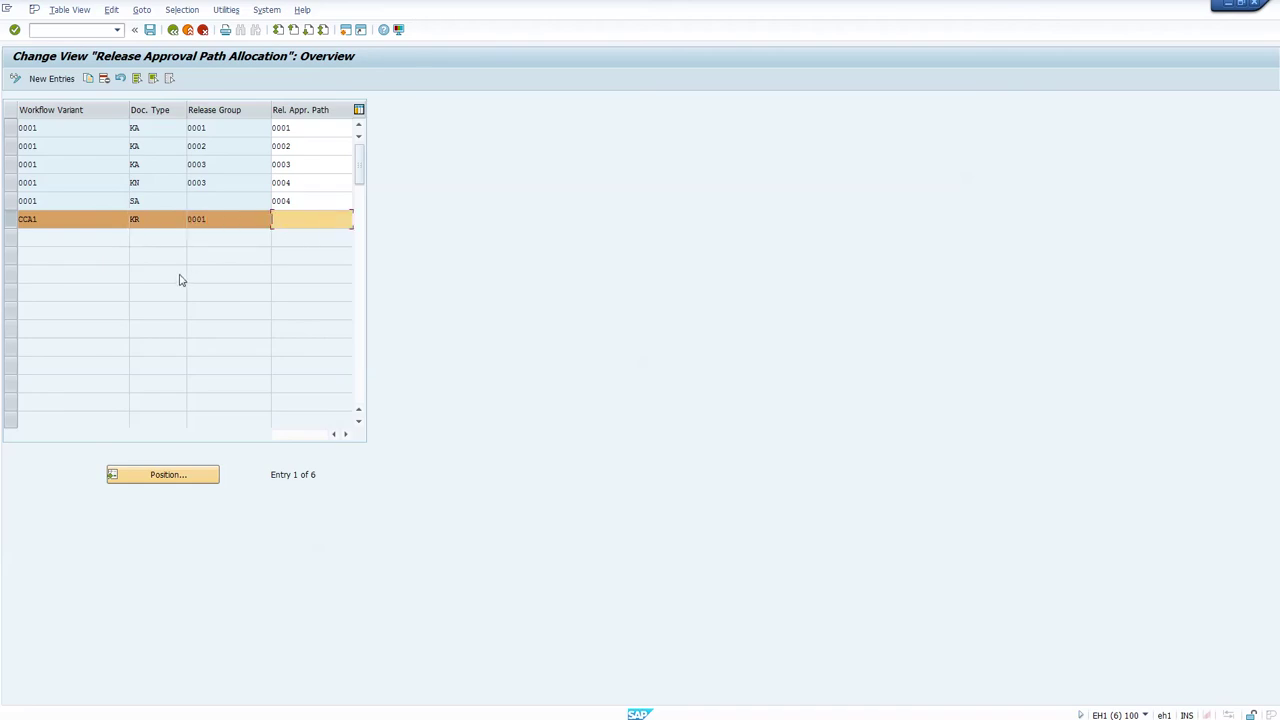
{"action": "key", "text": "F3"}
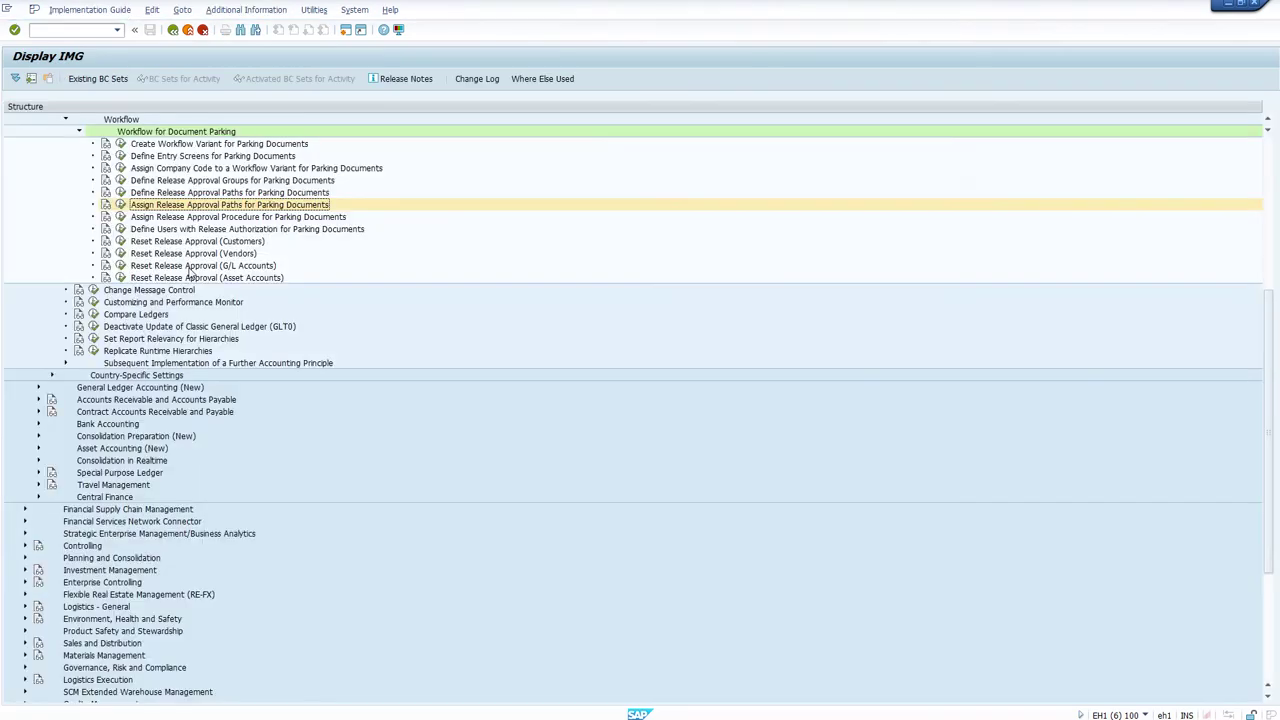
Step: Review the release approval procedure of variant CCA1, checking its amount limit, approval path and amount release subworkflow
{"action": "left_click", "coordinate": [121, 217]}
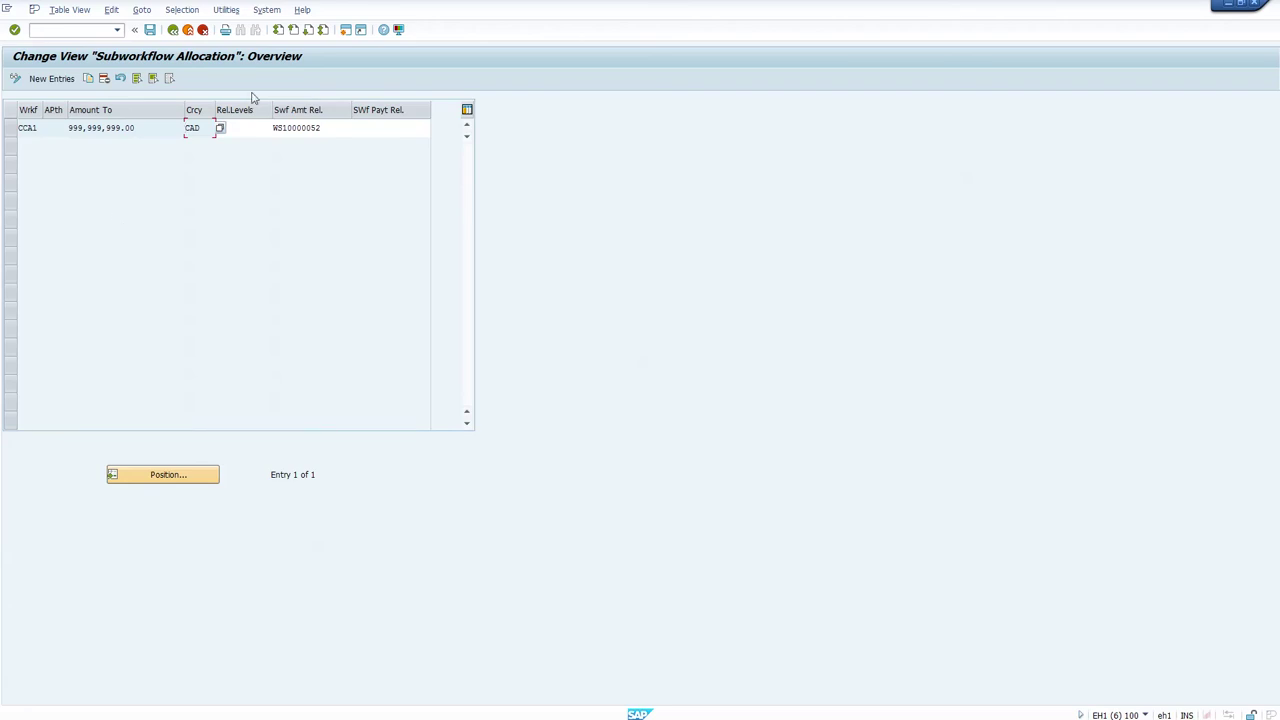
{"action": "left_click_drag", "start_coordinate": [332, 130], "coordinate": [262, 127]}
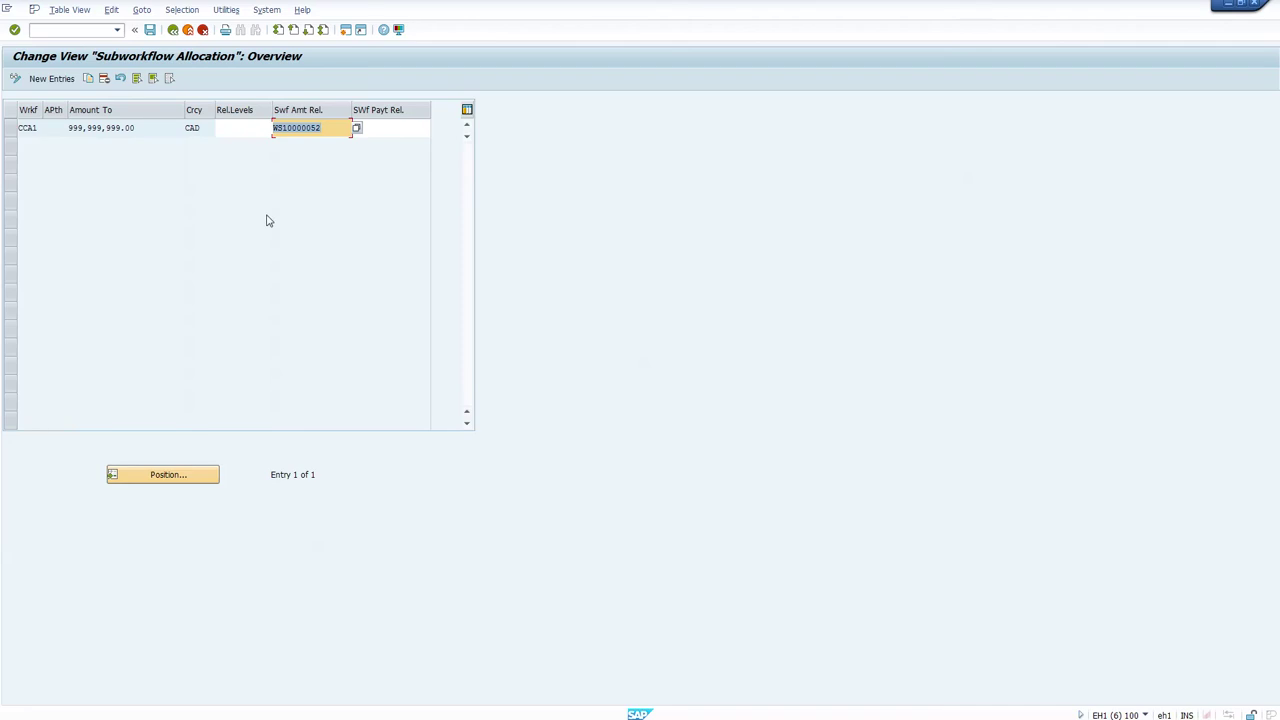
{"action": "left_click", "coordinate": [331, 128]}
{"action": "left_click_drag", "start_coordinate": [136, 128], "coordinate": [53, 131]}
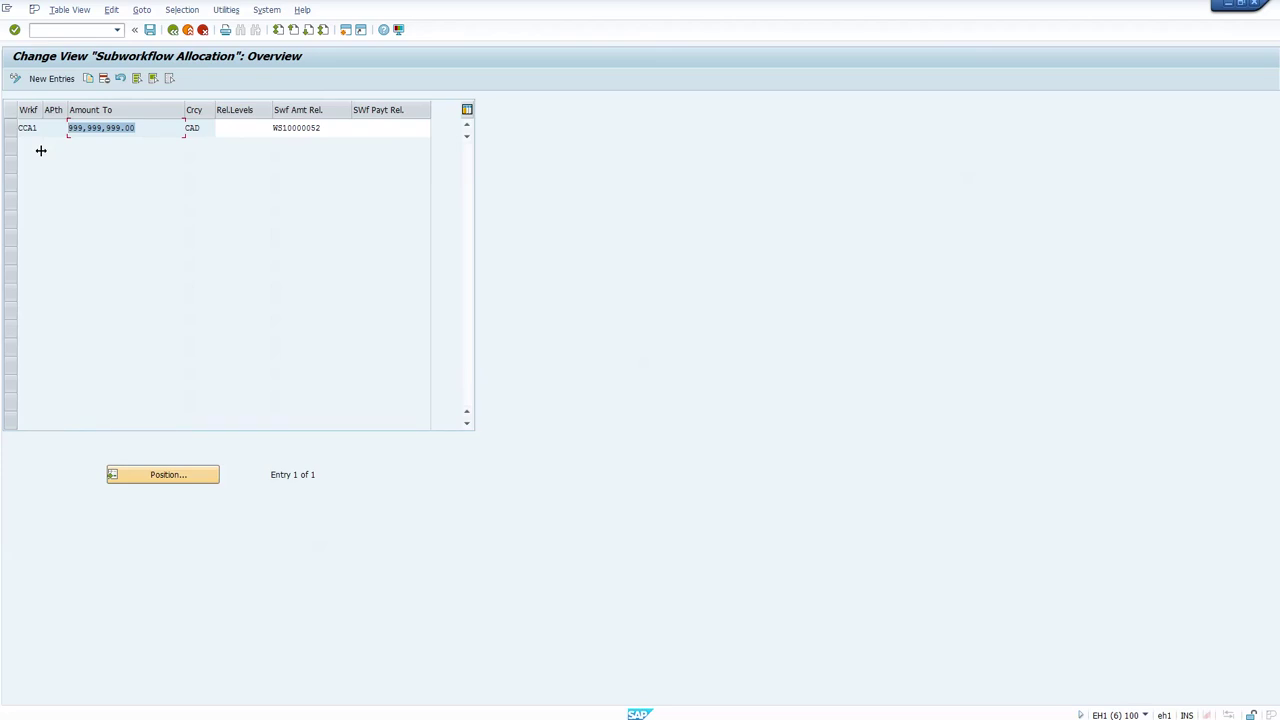
{"action": "left_click", "coordinate": [58, 128]}
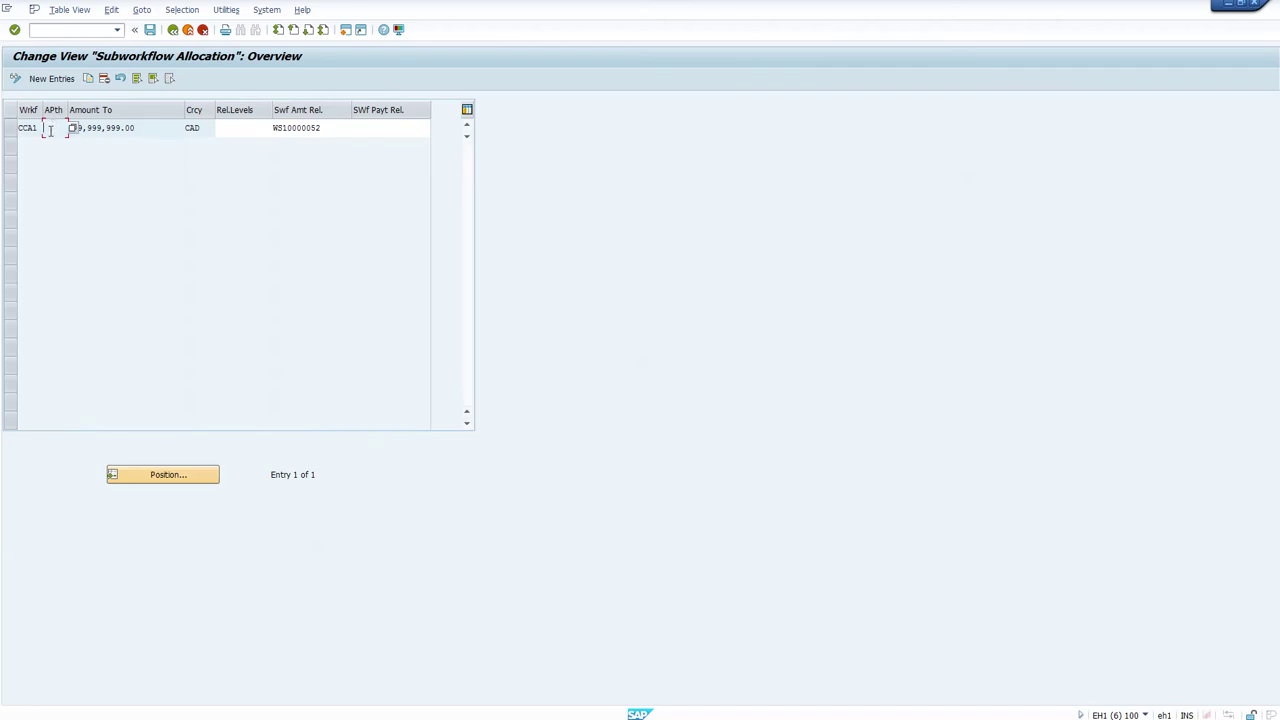
{"action": "double_click", "coordinate": [324, 128]}
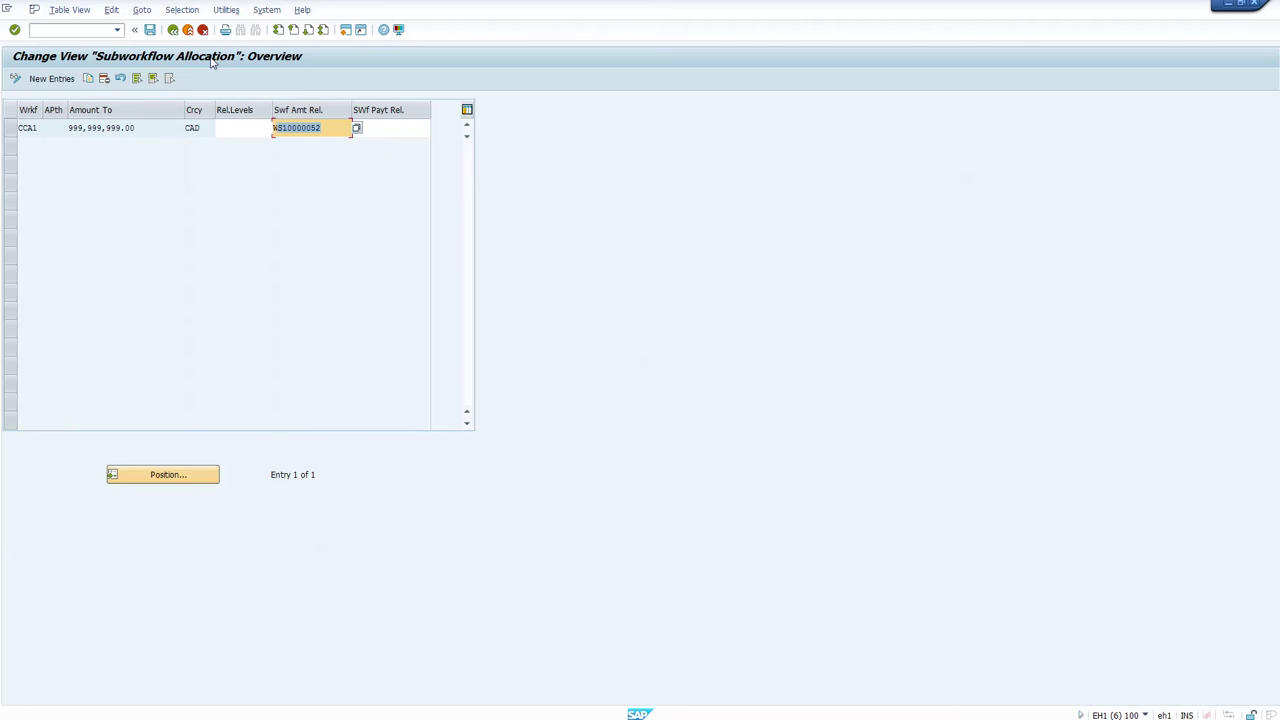
{"action": "left_click", "coordinate": [174, 33]}
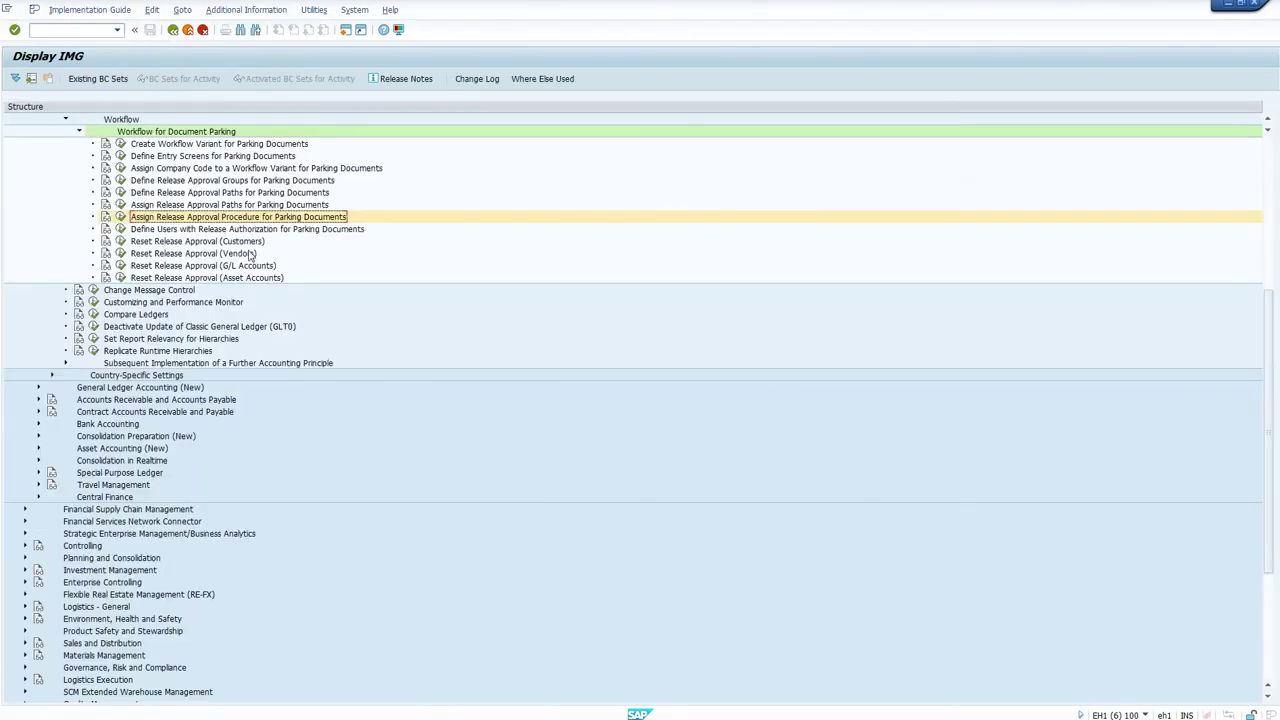
Step: Open the users with release authorization and display the organization objects assigned to the CCA1 entry
{"action": "left_click", "coordinate": [120, 229]}
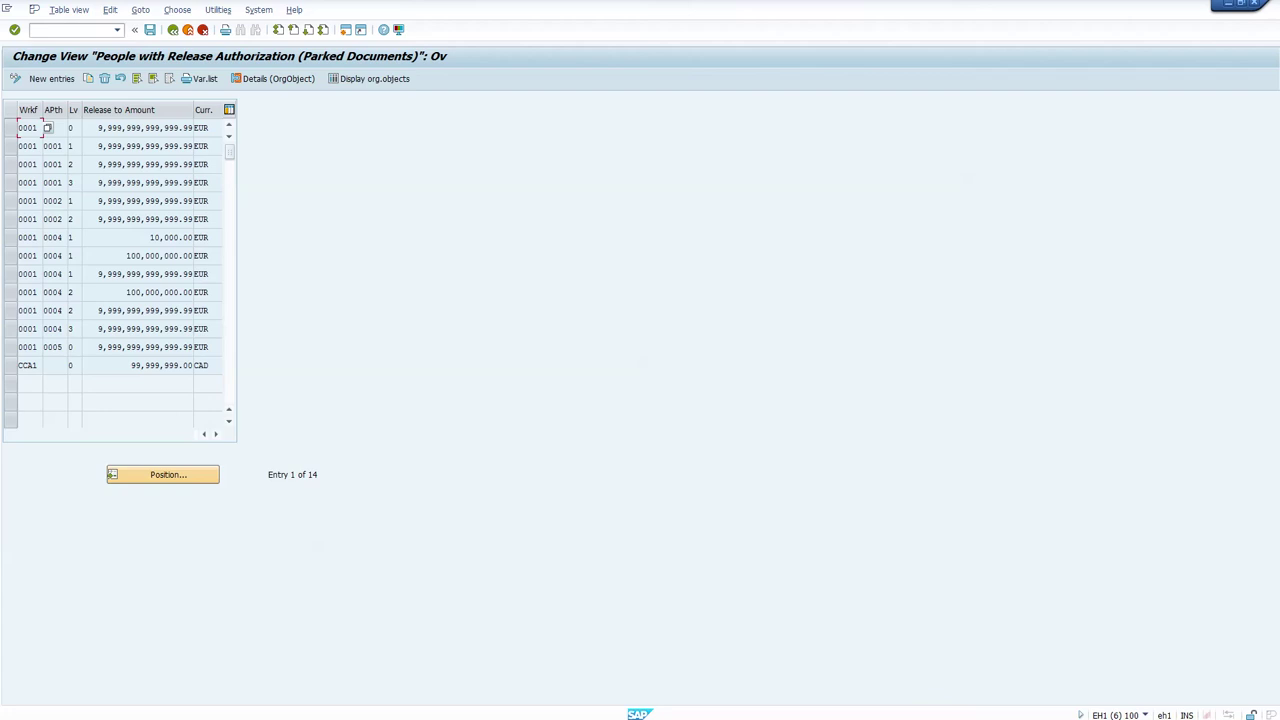
{"action": "left_click", "coordinate": [27, 367]}
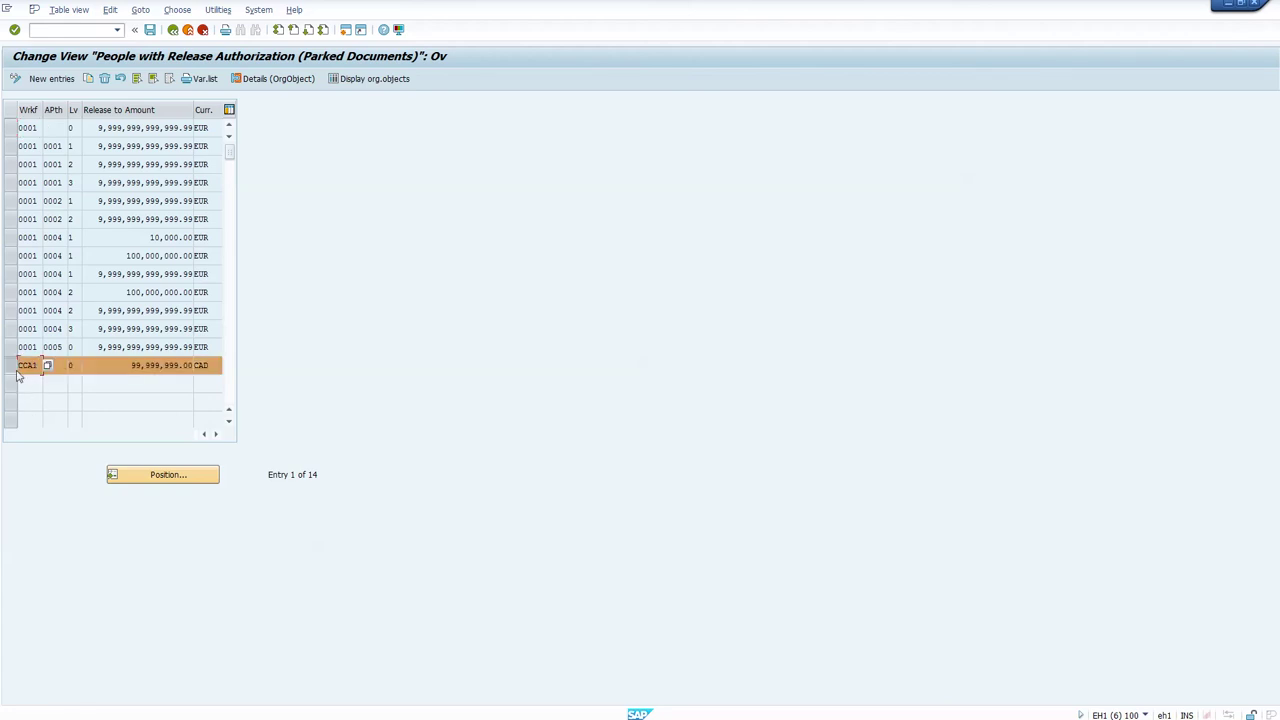
{"action": "left_click", "coordinate": [152, 365]}
{"action": "left_click", "coordinate": [275, 78]}
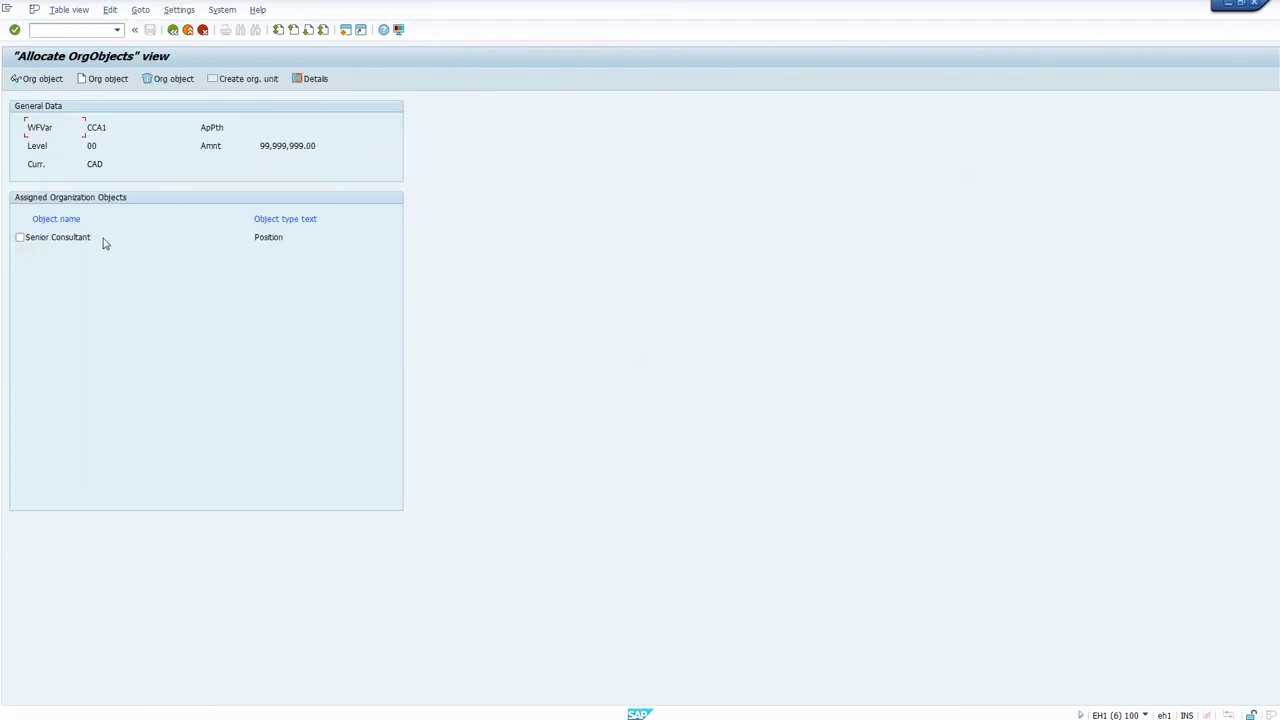
Step: Check the object types offered for a new organization object, cancel the selection and return to the release authorization overview
{"action": "left_click", "coordinate": [107, 78]}
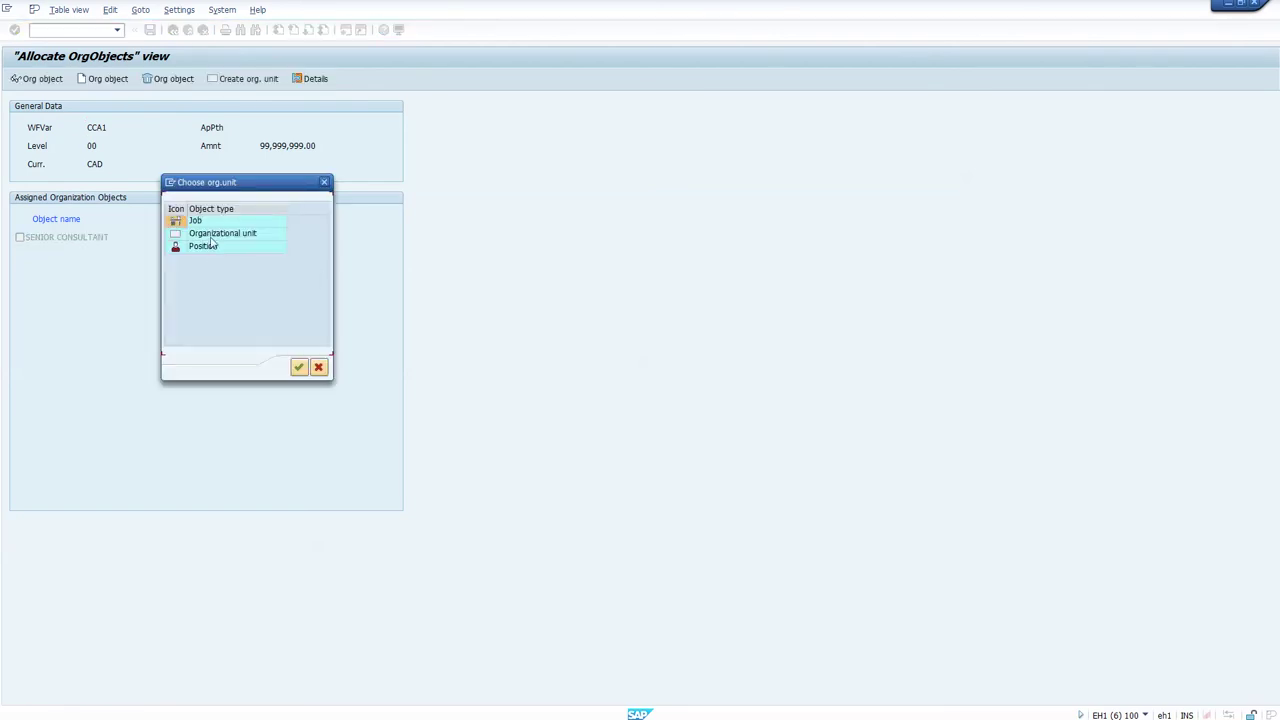
{"action": "left_click", "coordinate": [318, 367]}
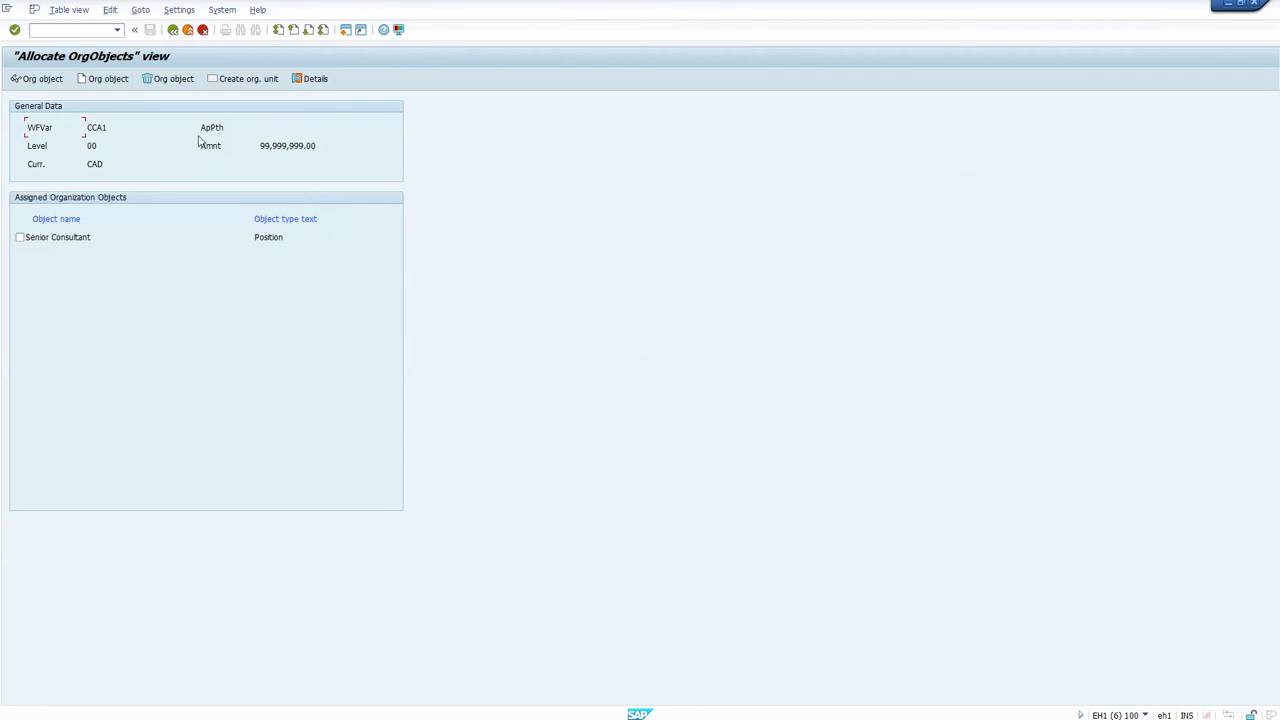
{"action": "left_click", "coordinate": [173, 30]}
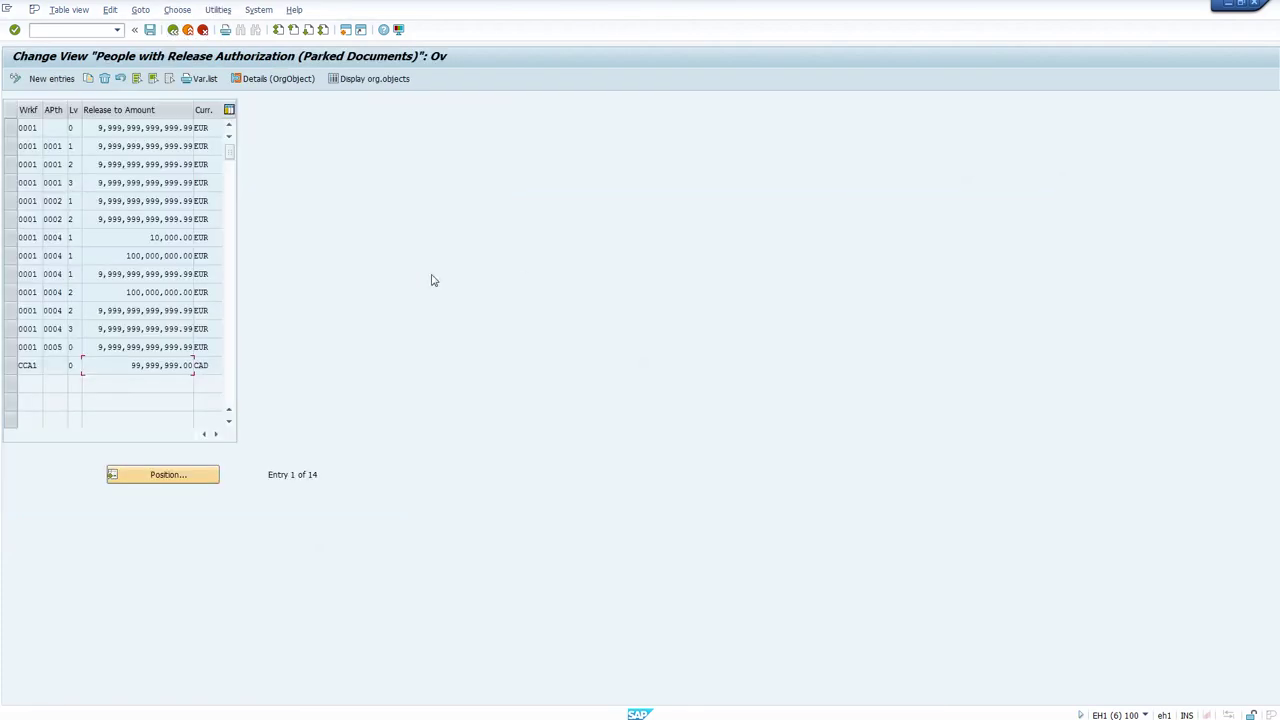
Step: Select the CCA1 release authorization entry again and reopen its organization object details
{"action": "left_click", "coordinate": [267, 82]}
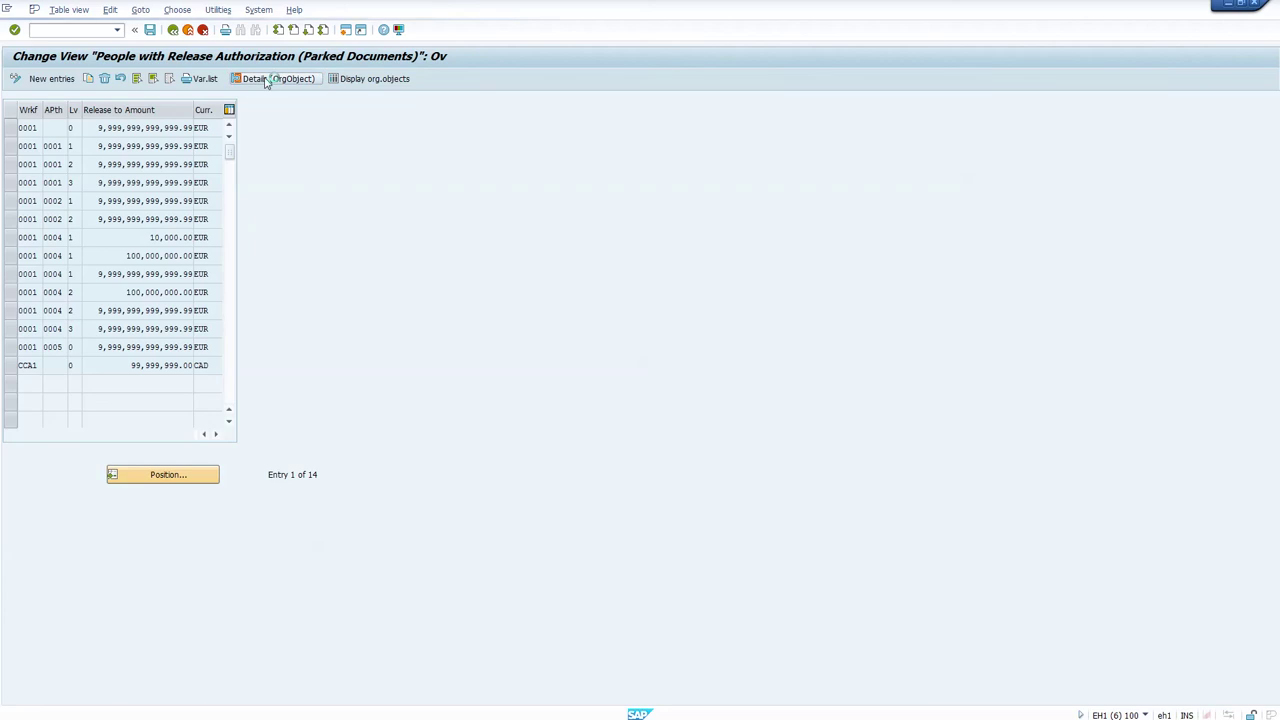
{"action": "left_click", "coordinate": [12, 365]}
{"action": "left_click", "coordinate": [270, 79]}
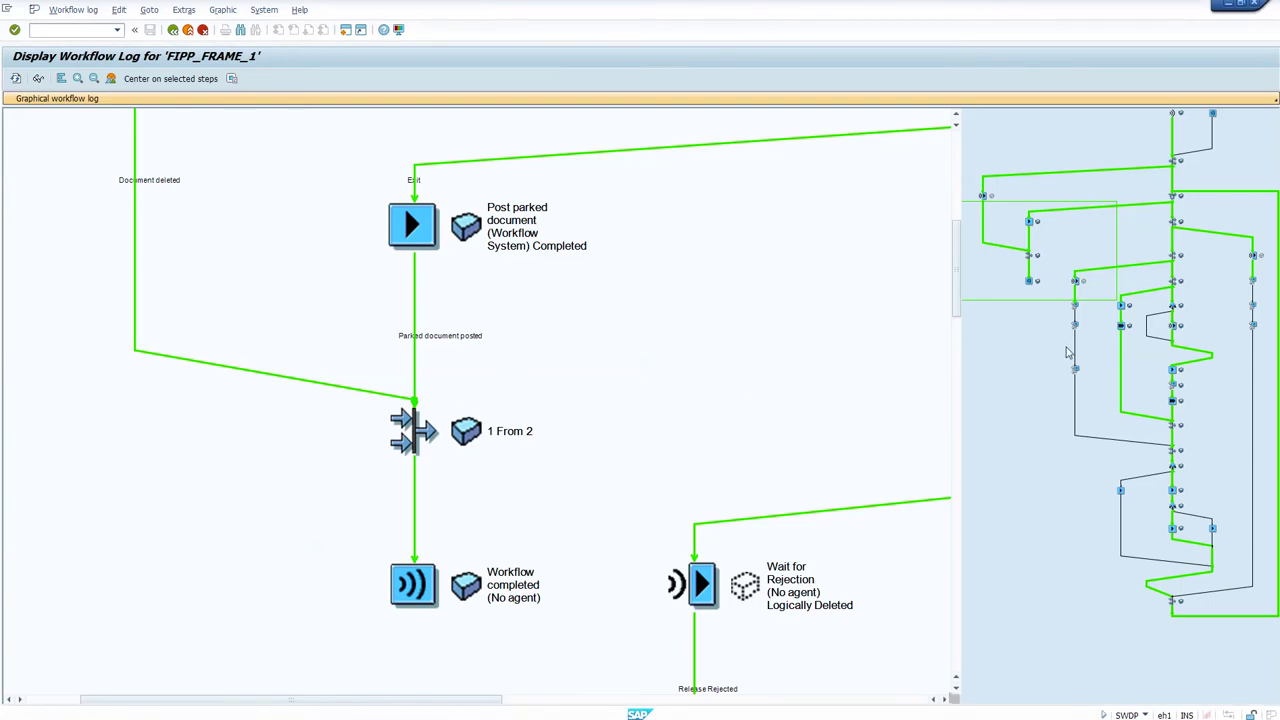
Step: Locate the Call Amount Release Subworkflow step in the graphical workflow log and open it
{"action": "left_click_drag", "start_coordinate": [1063, 250], "coordinate": [1201, 303]}
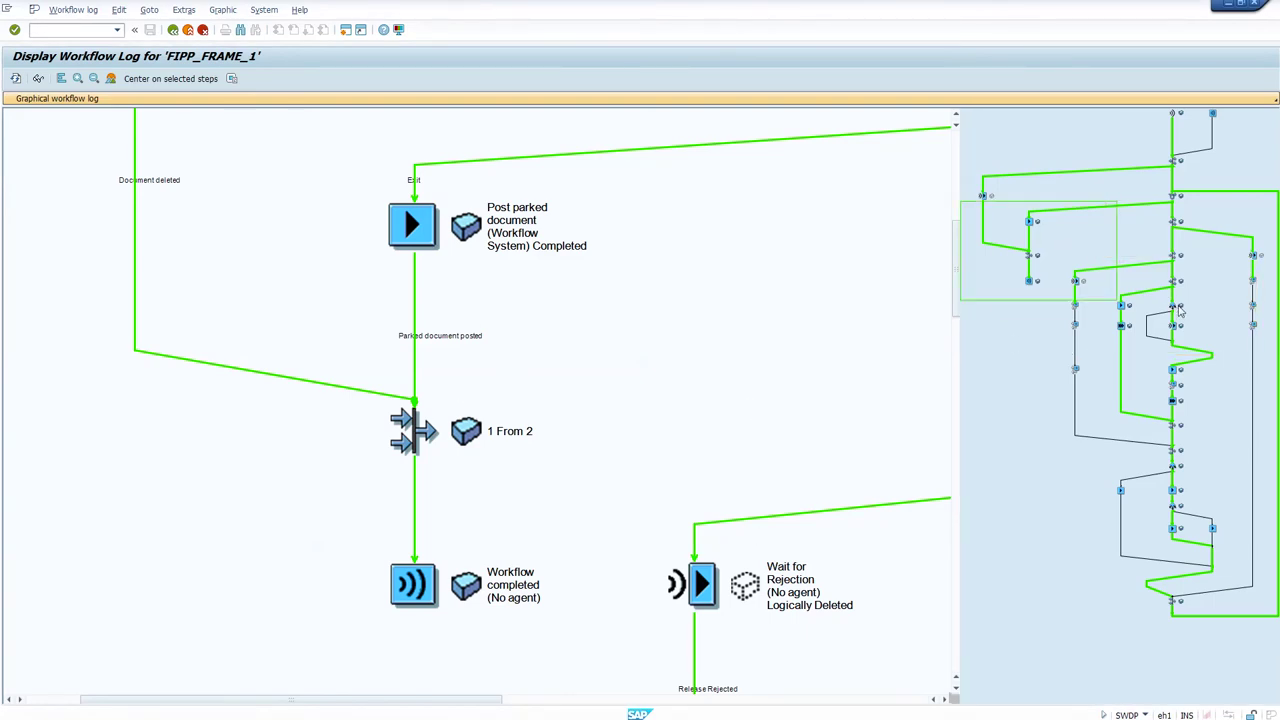
{"action": "left_click", "coordinate": [134, 540]}
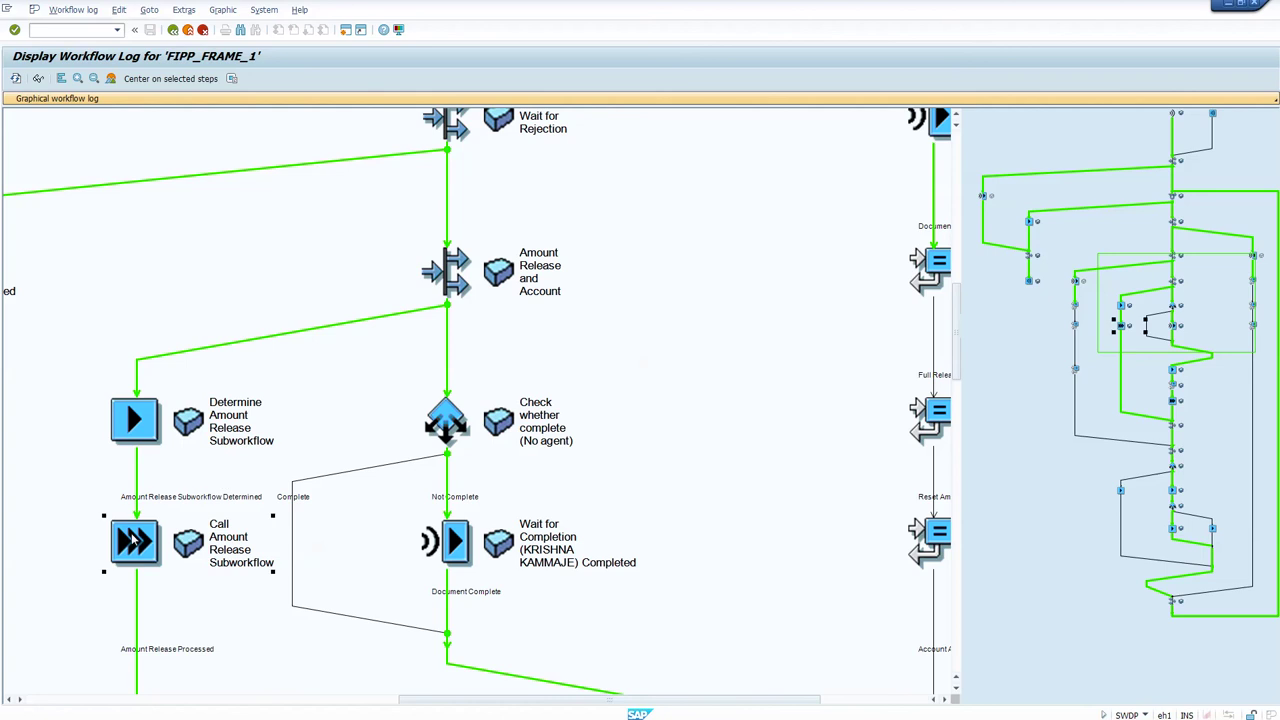
{"action": "double_click", "coordinate": [134, 540]}
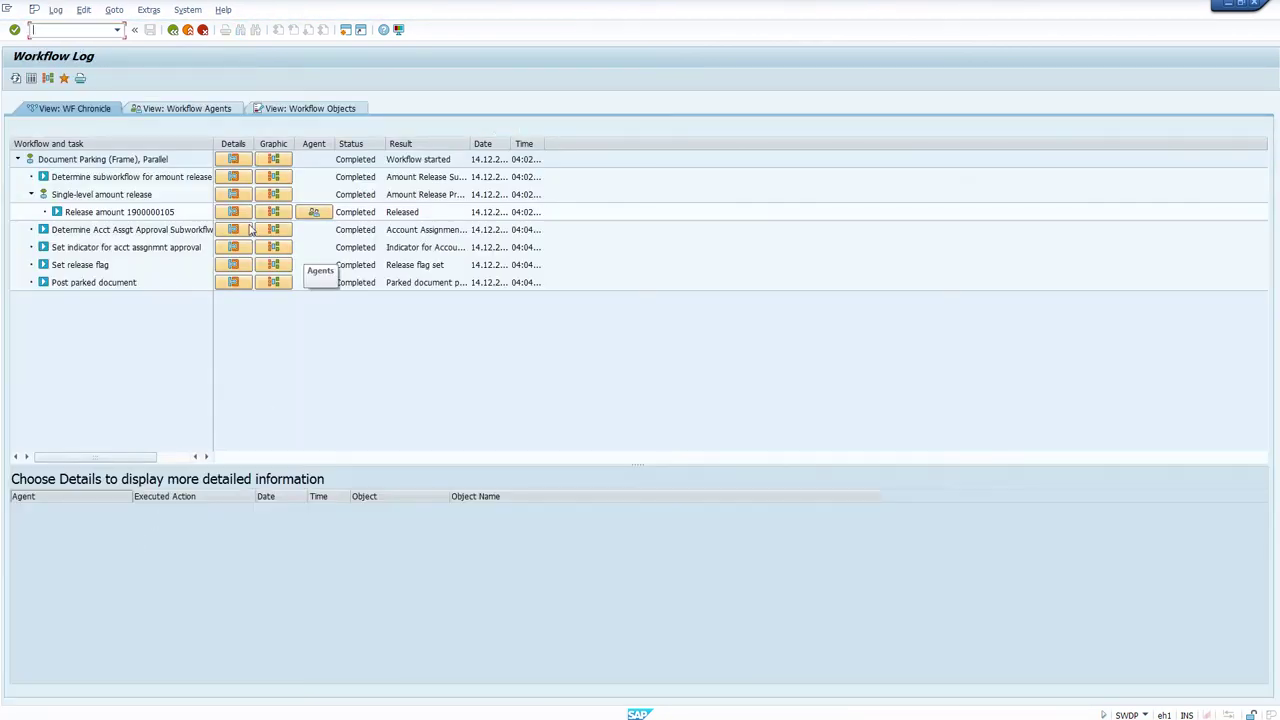
Step: Open the release amount work item under Single-level amount release and display its standard task definition
{"action": "left_click", "coordinate": [140, 213]}
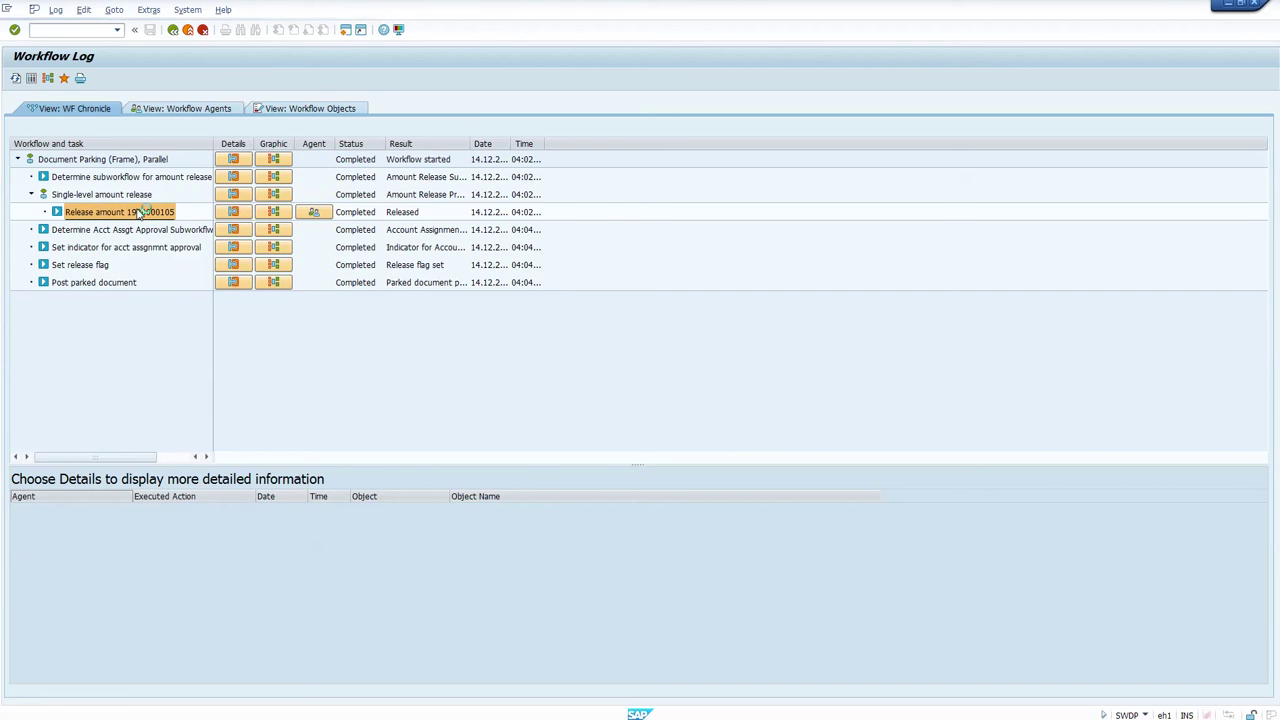
{"action": "double_click", "coordinate": [140, 213]}
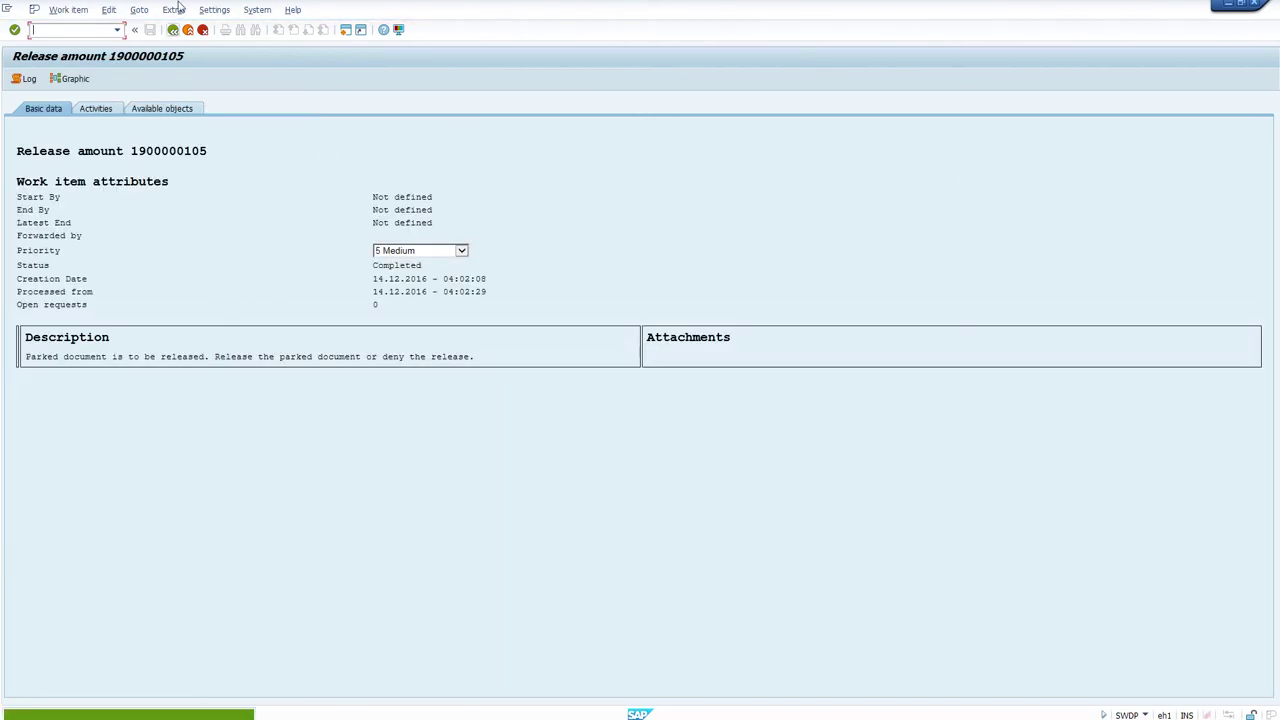
{"action": "left_click", "coordinate": [176, 9]}
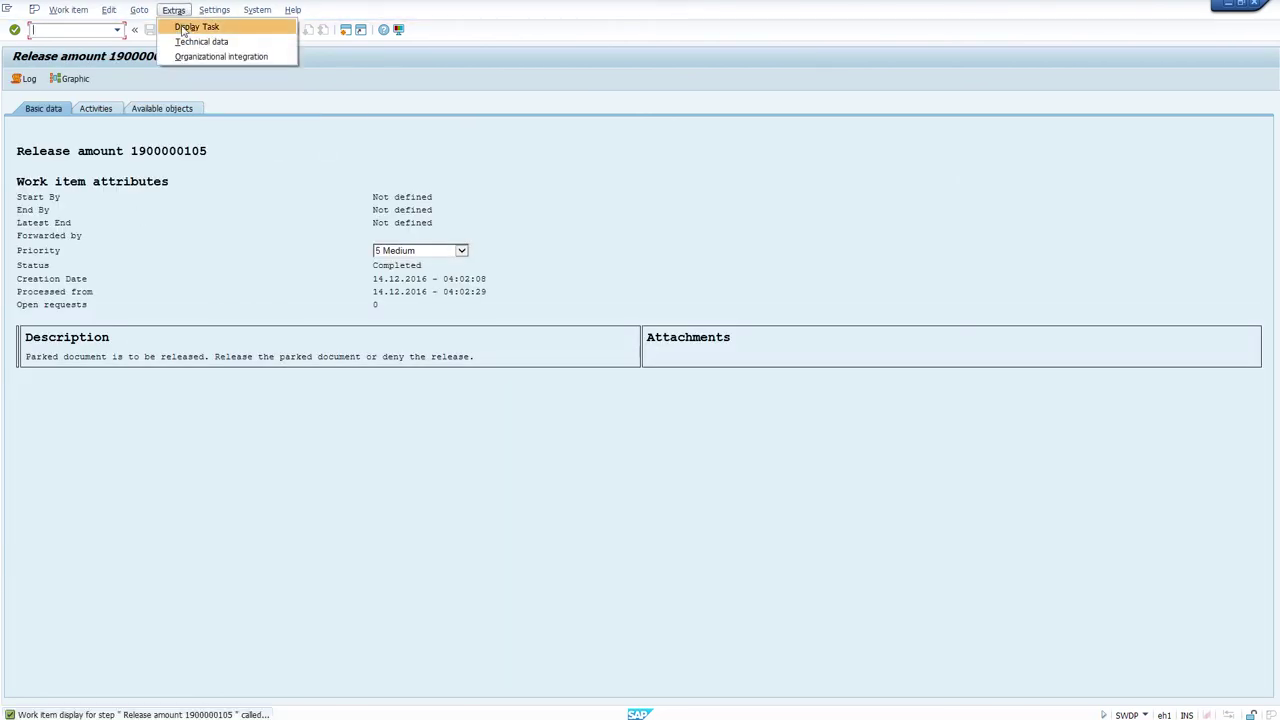
{"action": "left_click", "coordinate": [193, 27]}
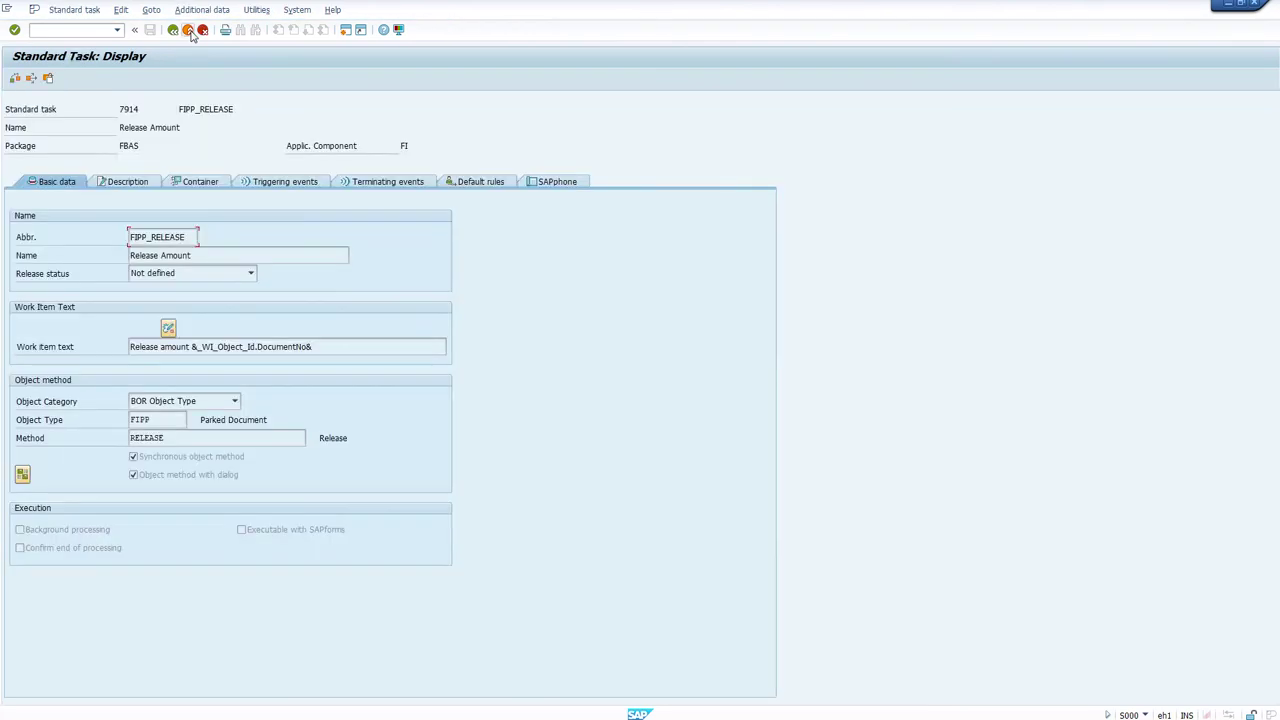
Step: Display the agents assigned to the Release Amount task, switch to the overall view and move the dialog clear of the task data
{"action": "left_click", "coordinate": [201, 10]}
{"action": "mouse_move", "coordinate": [220, 43]}
{"action": "left_click", "coordinate": [309, 57]}
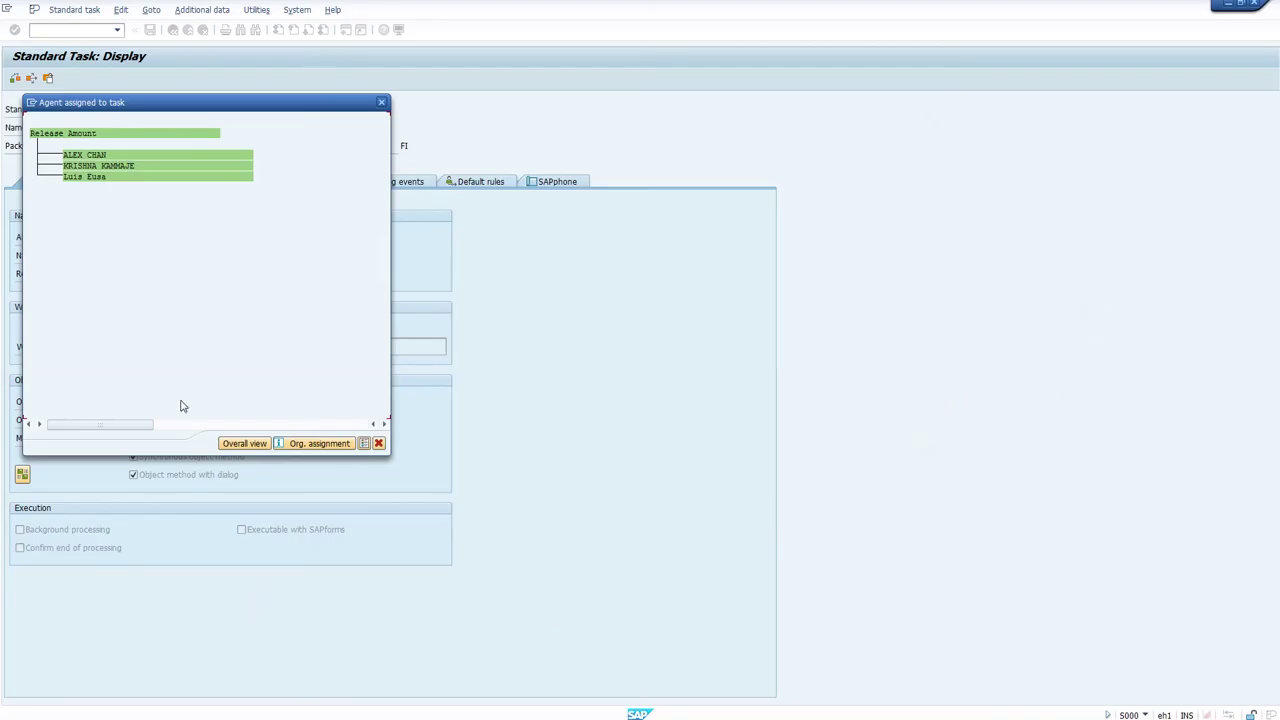
{"action": "left_click", "coordinate": [250, 444]}
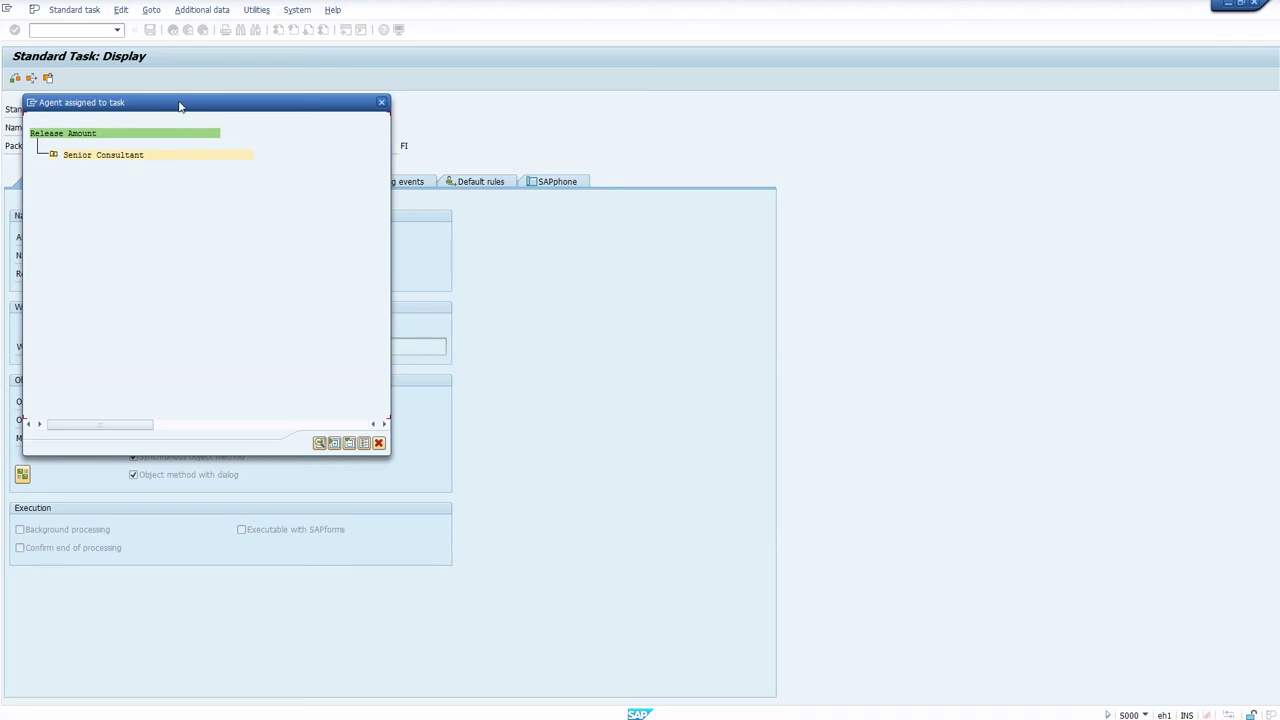
{"action": "left_click_drag", "start_coordinate": [178, 108], "coordinate": [494, 115]}
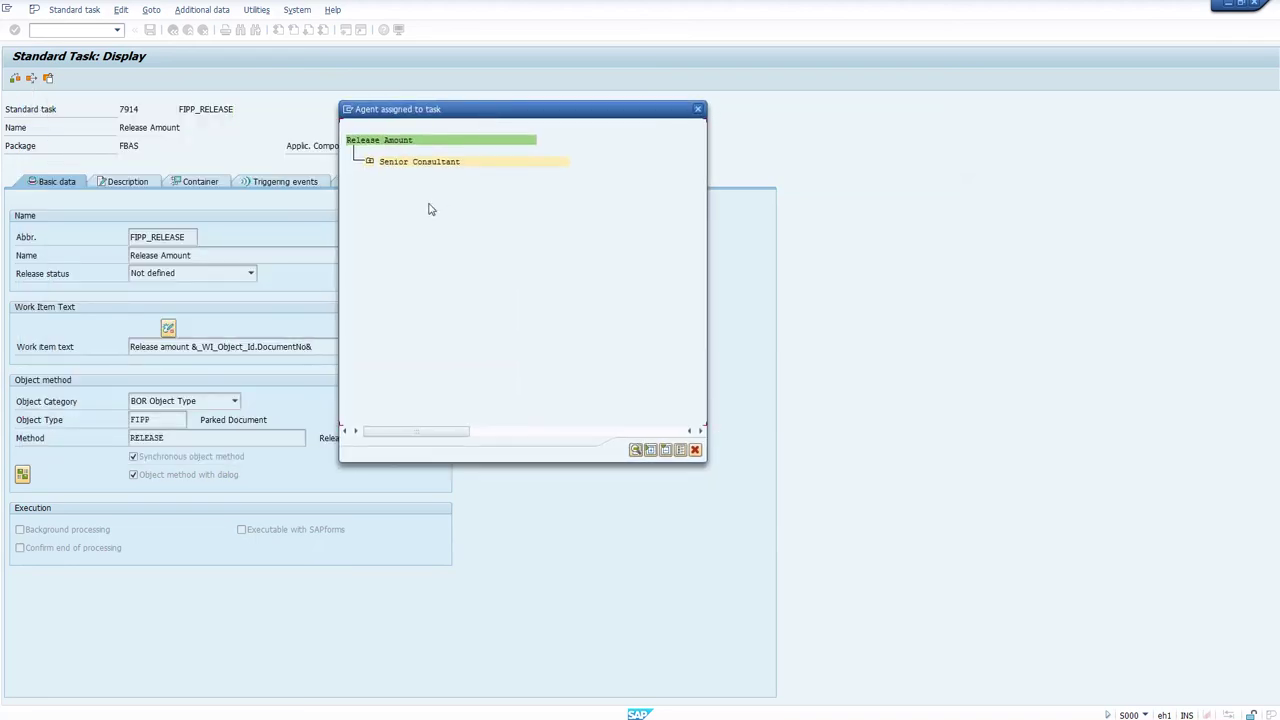
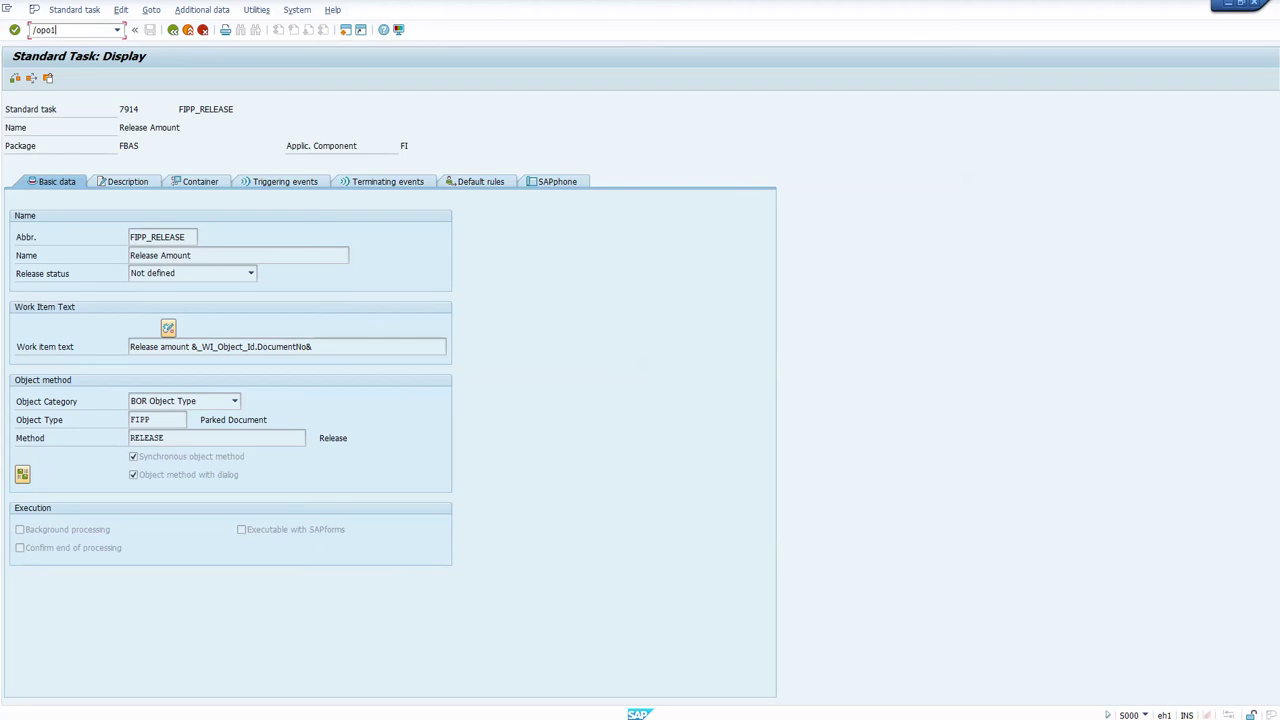
Step: Open transaction PO13 in a new session, select position 50000085 and display its SAP Organizational Object infotype
{"action": "key", "text": "Return"}
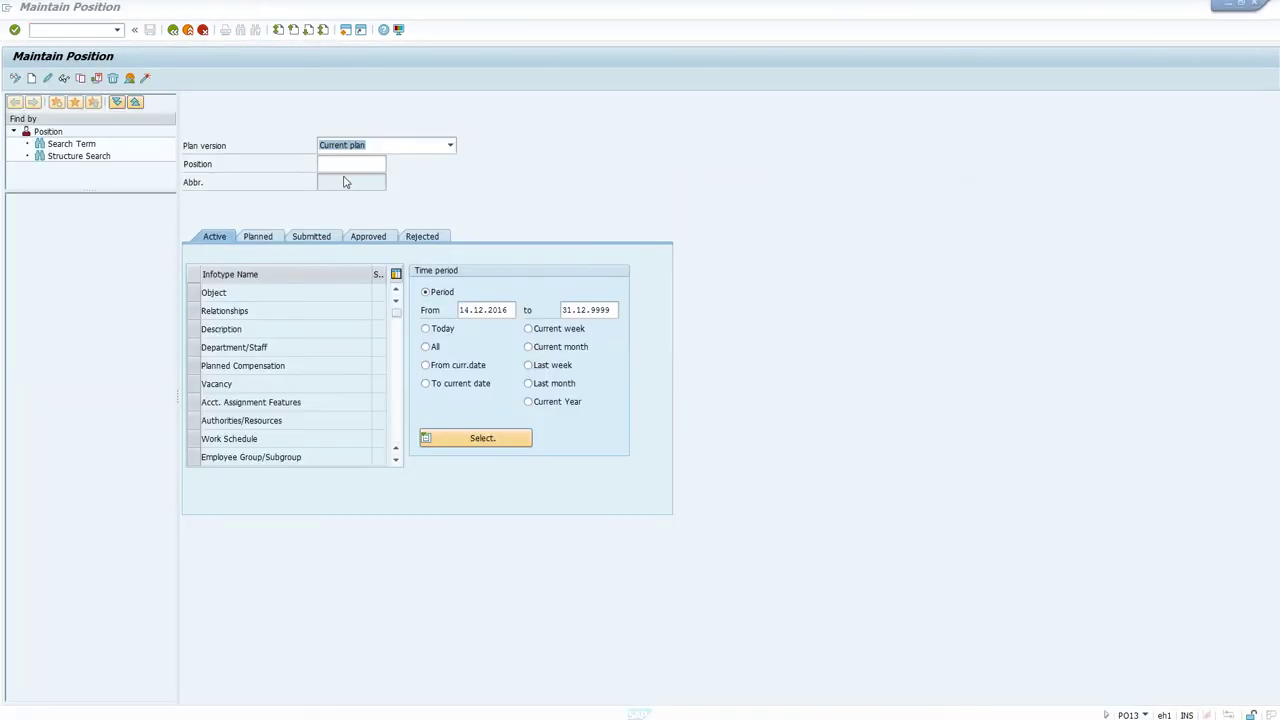
{"action": "left_click", "coordinate": [349, 164]}
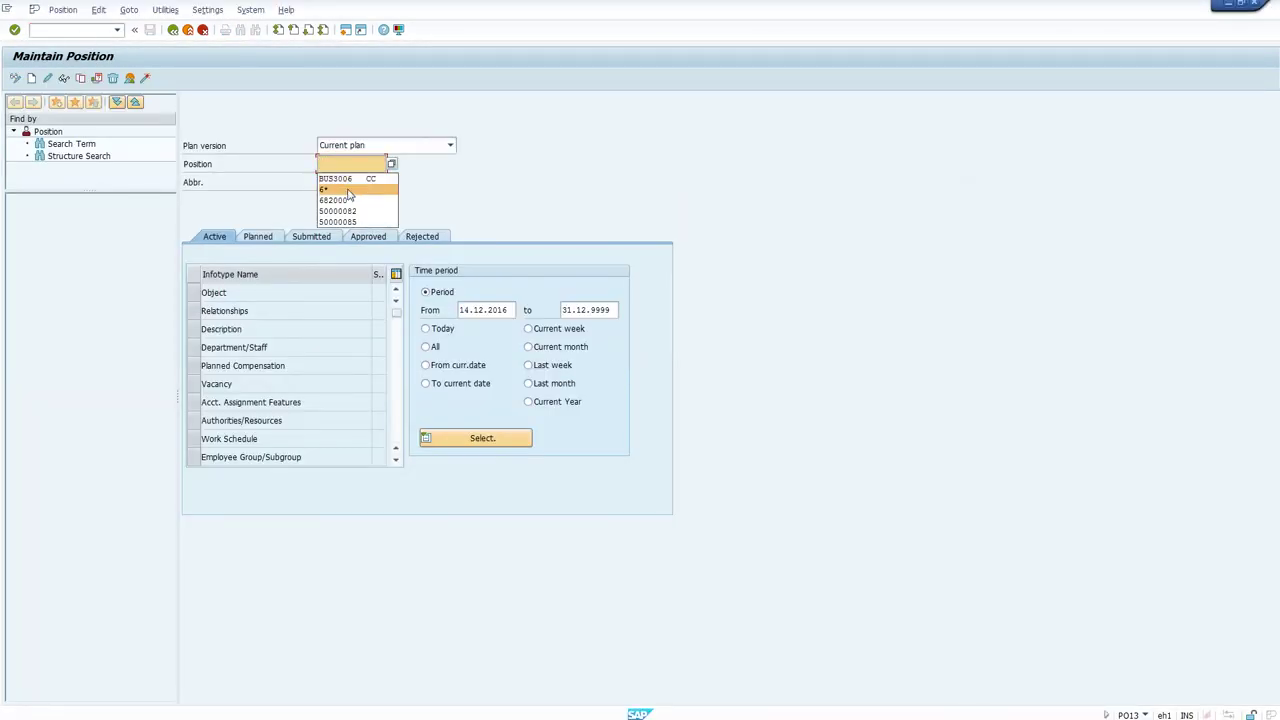
{"action": "left_click", "coordinate": [343, 222]}
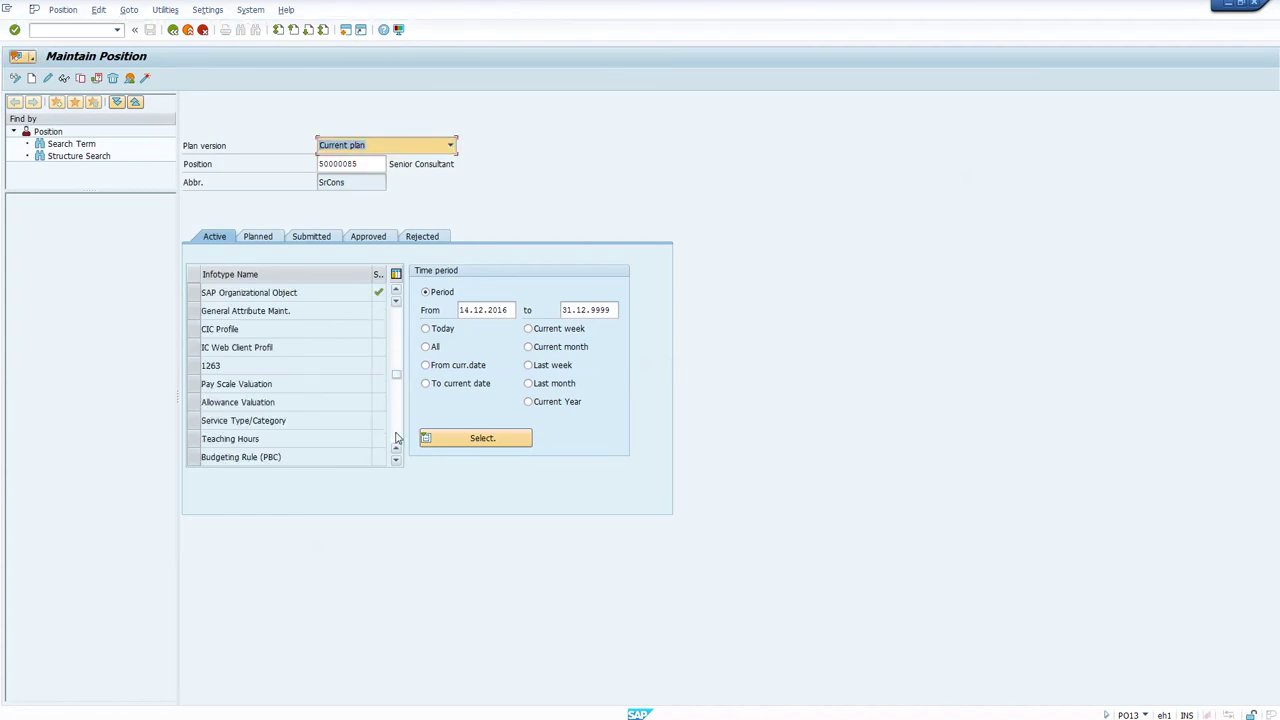
{"action": "left_click", "coordinate": [397, 438]}
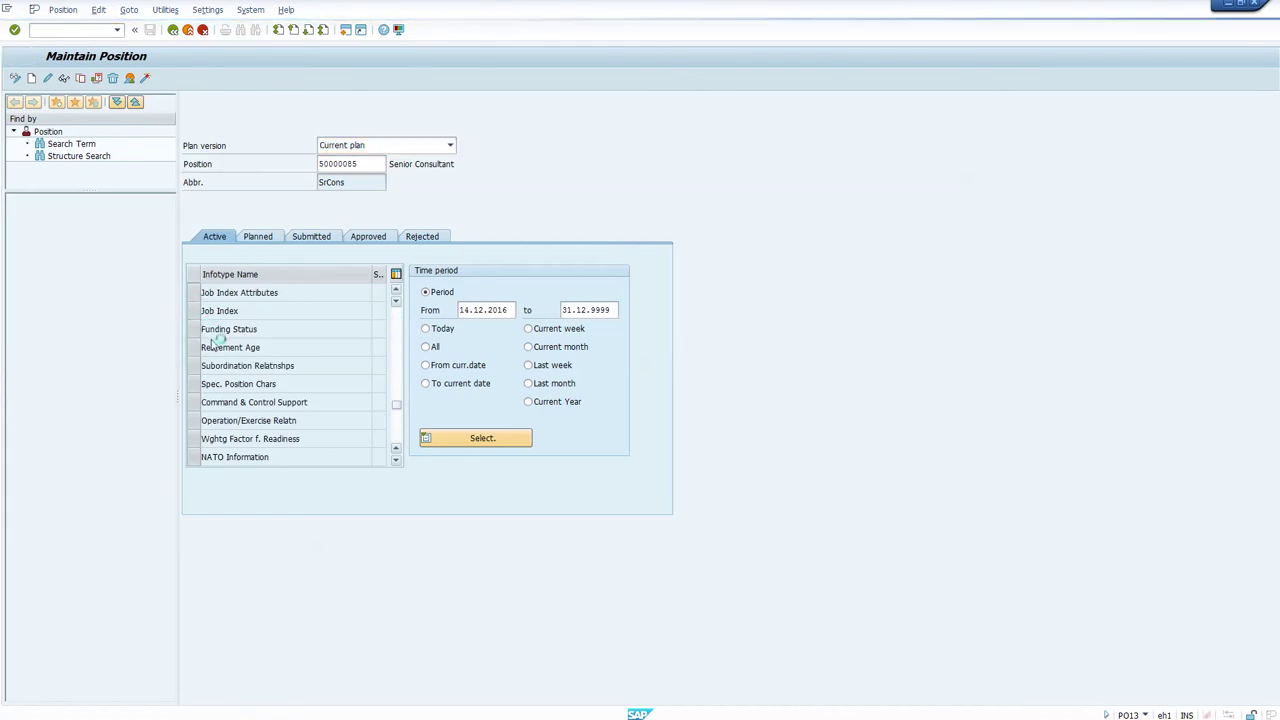
{"action": "scroll", "coordinate": [213, 345], "scroll_direction": "up", "scroll_amount": 5}
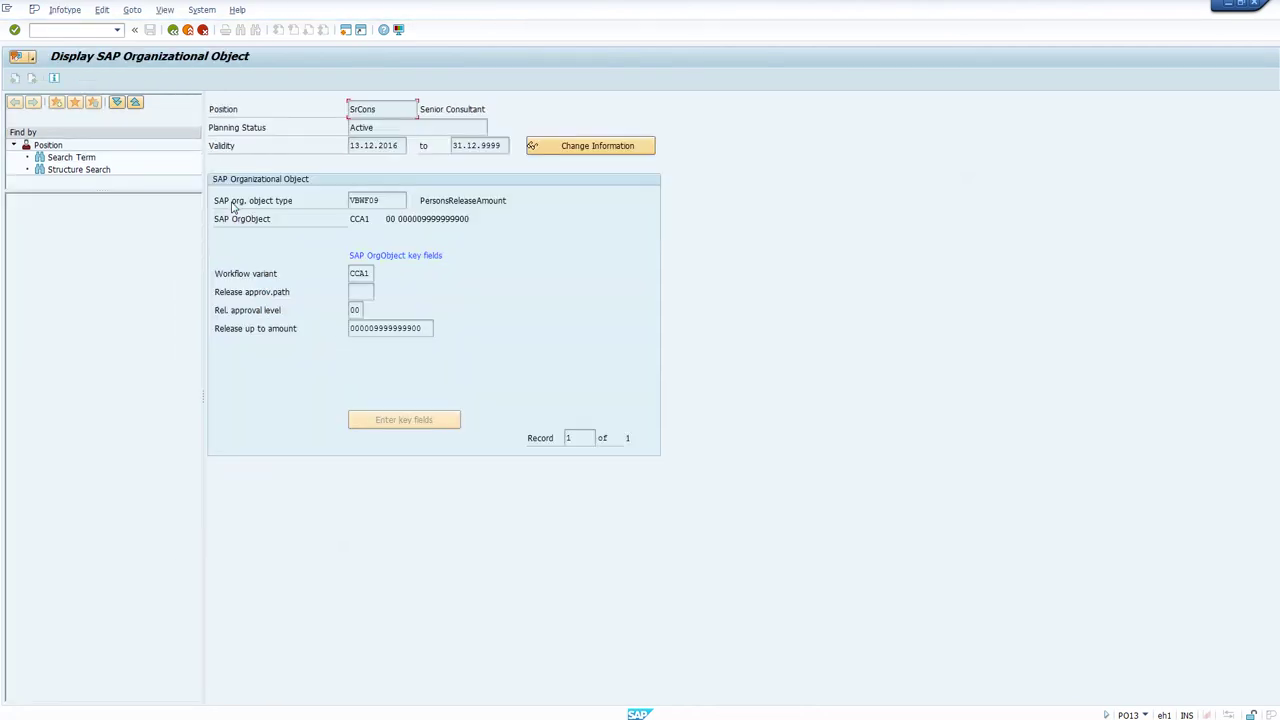
Step: Check the change information of the CCA1 organizational object assigned to the Senior Consultant position and close the change log
{"action": "double_click", "coordinate": [374, 218]}
{"action": "left_click", "coordinate": [605, 148]}
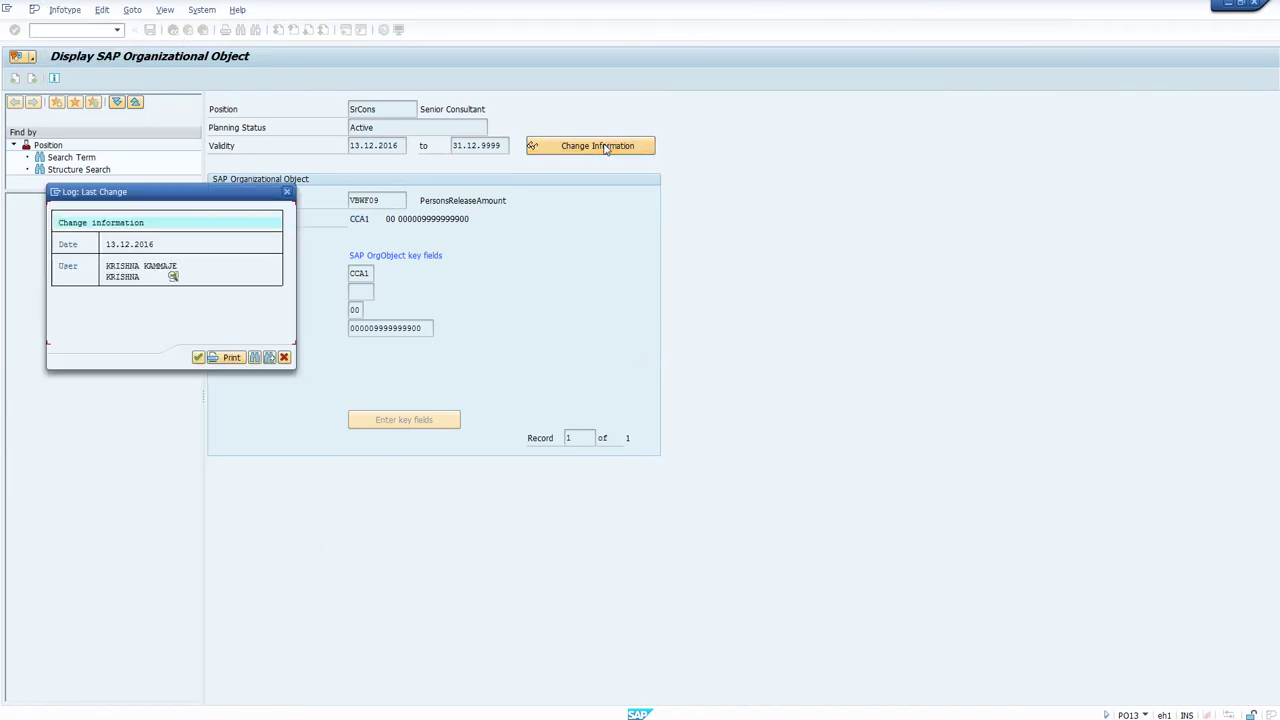
{"action": "left_click", "coordinate": [284, 357]}
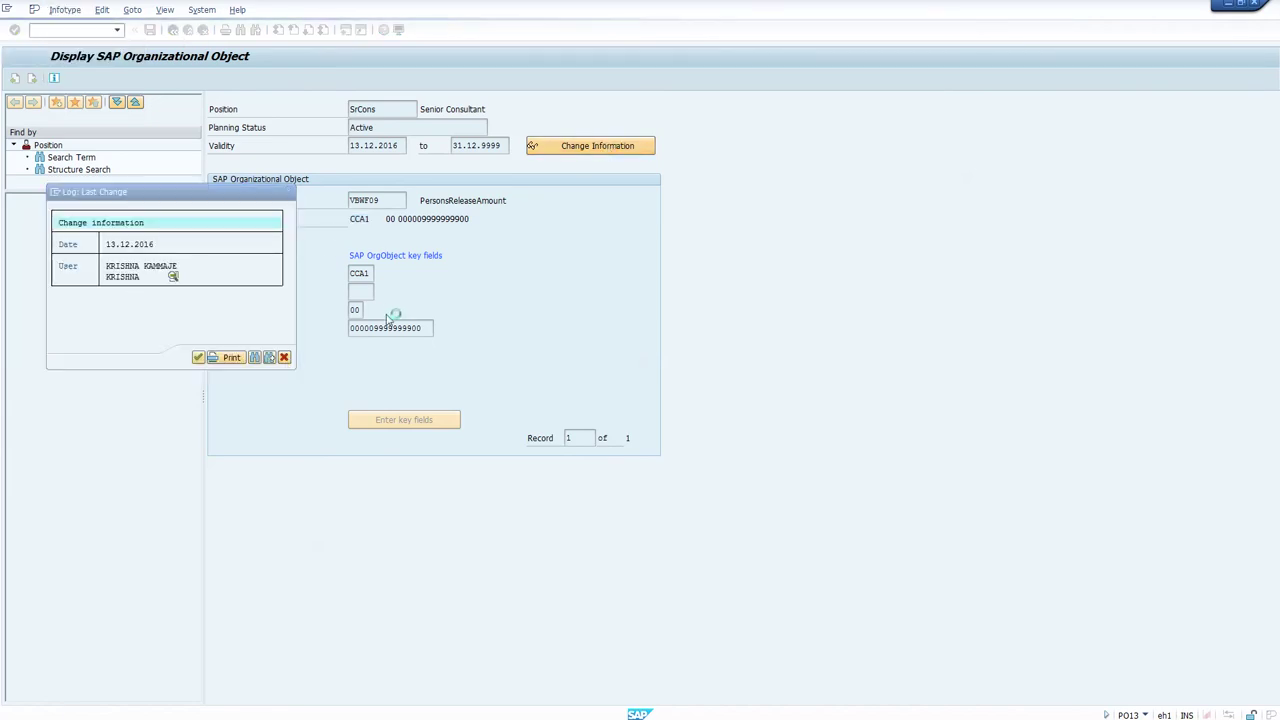